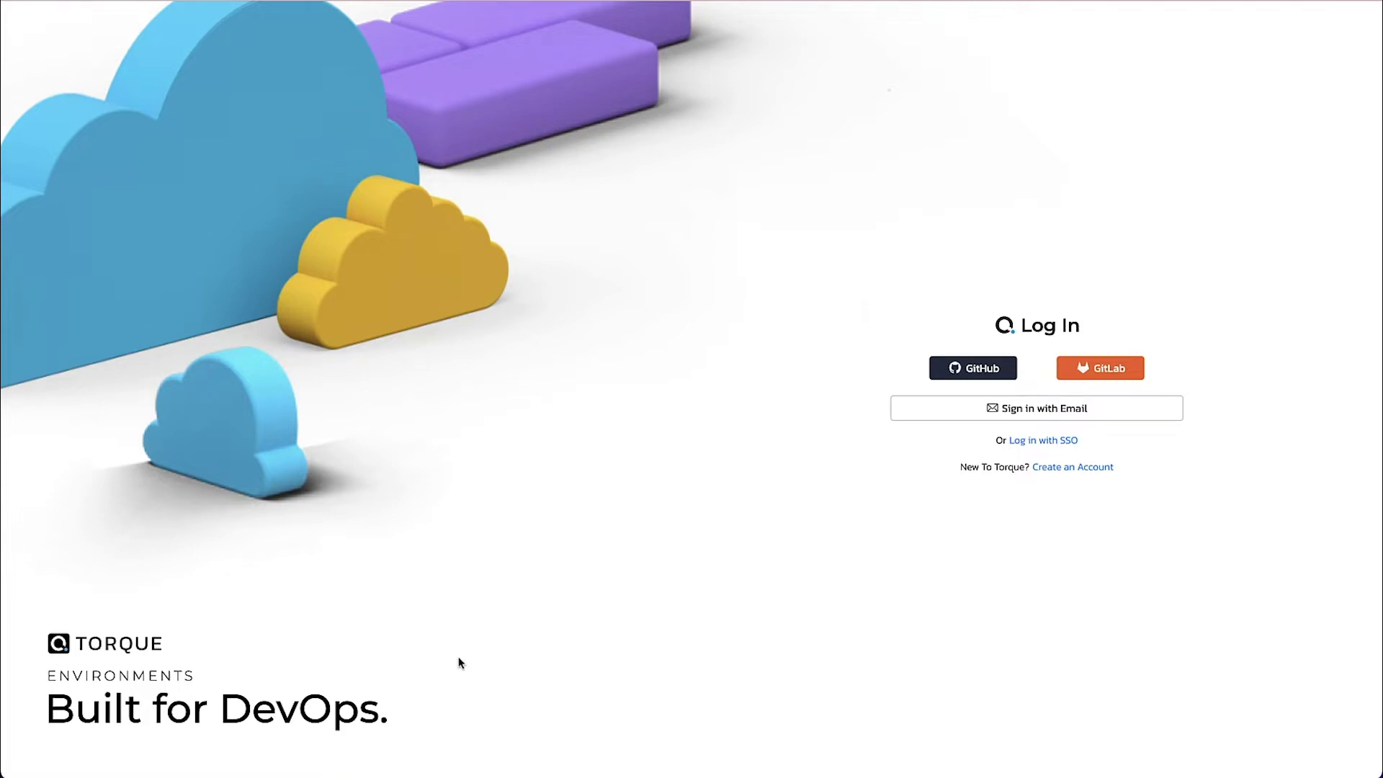
# Step: Sign in to Torque using the email login option
pyautogui.click(965, 419)
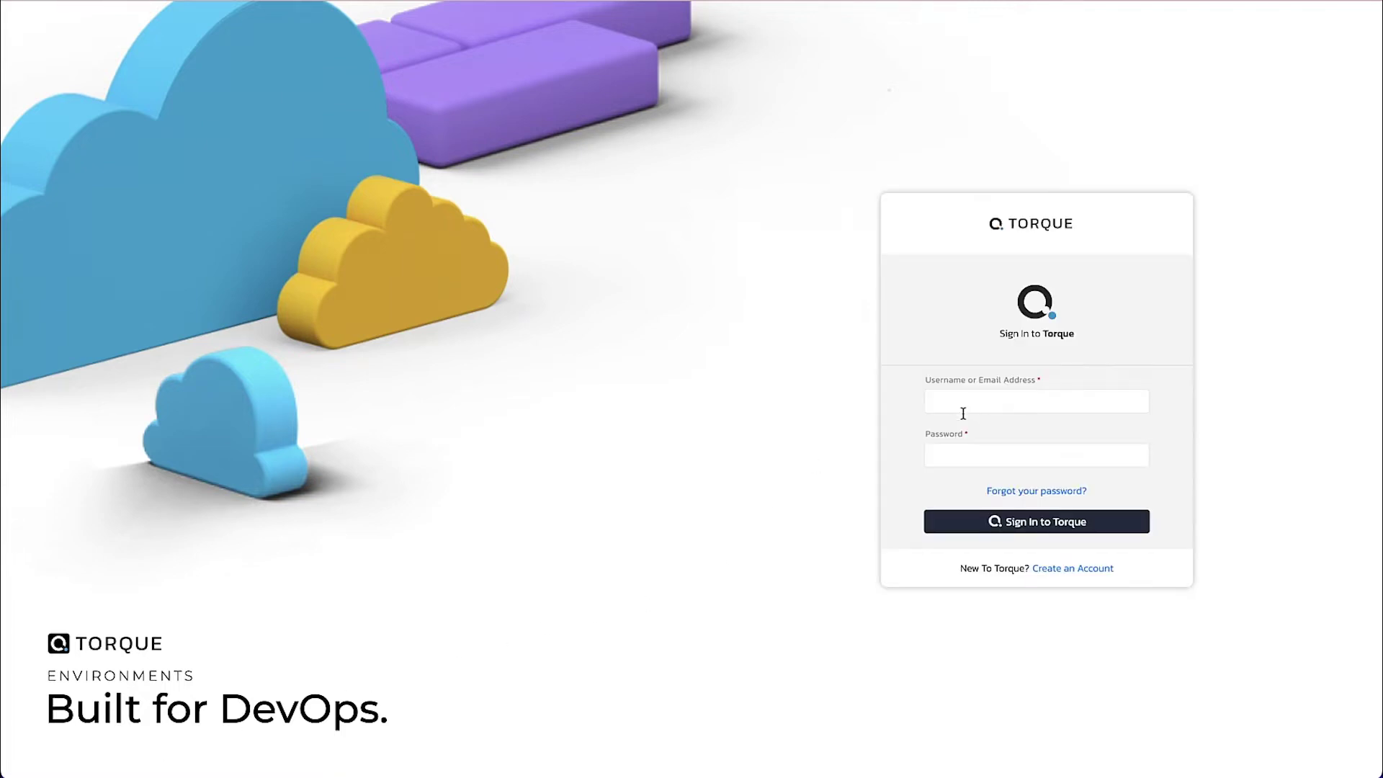
pyautogui.click(1016, 525)
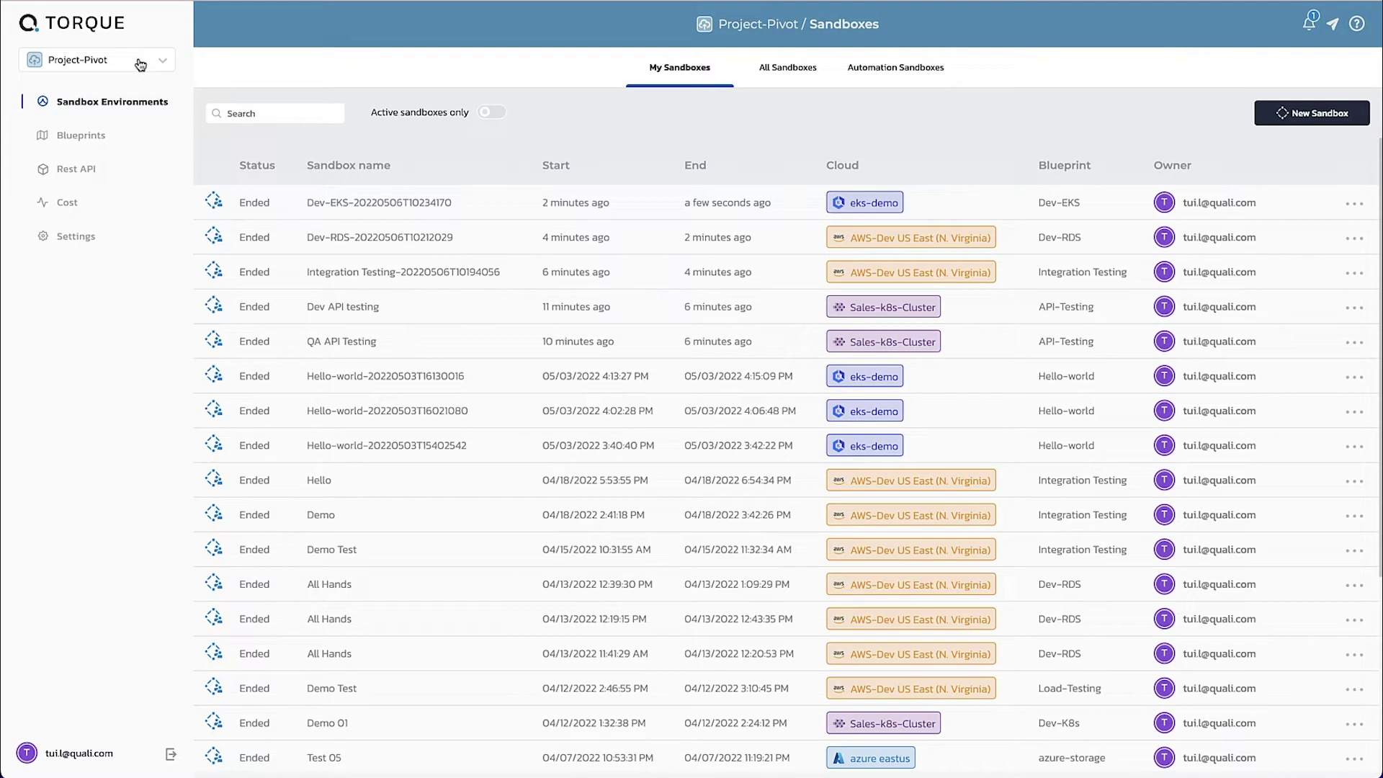
# Step: Review the Project-Pivot space's blueprints and the cloud accounts in its settings
pyautogui.click(67, 136)
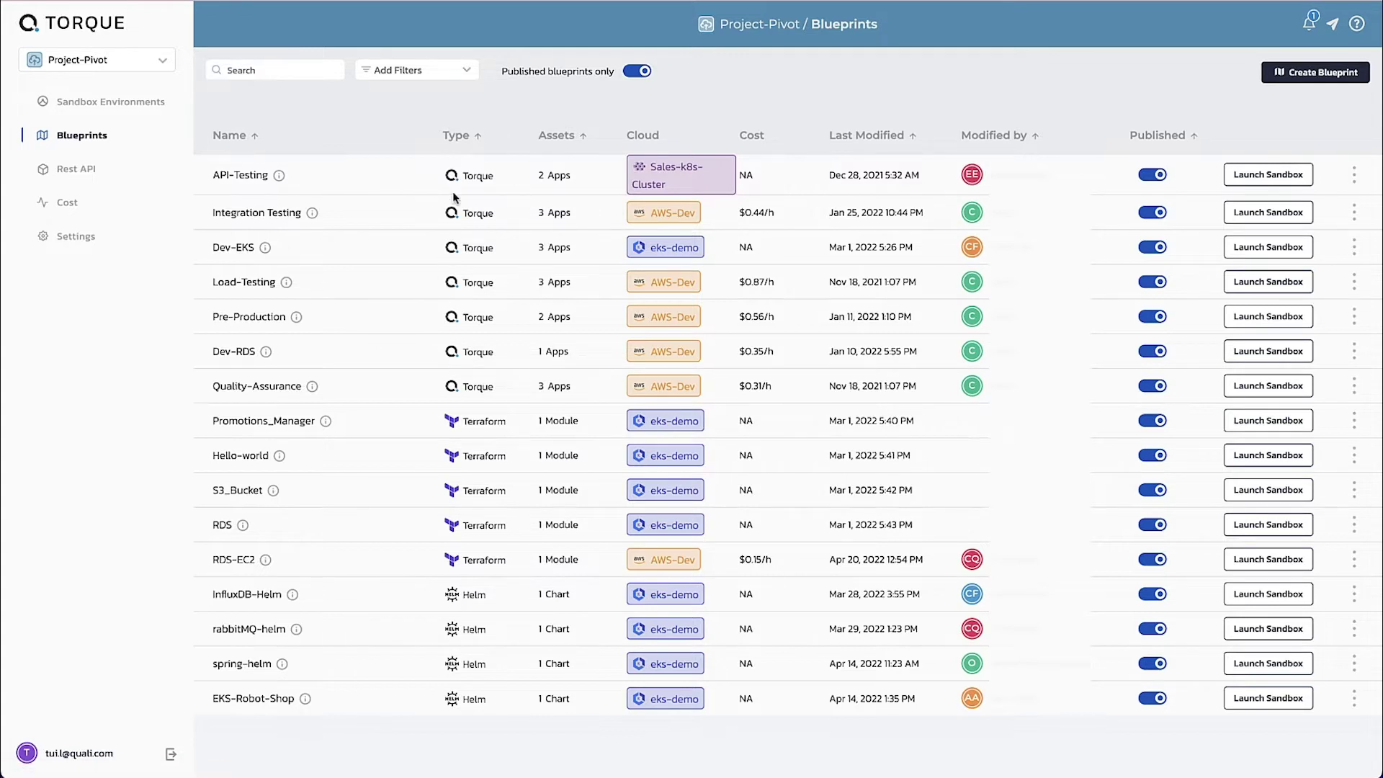
pyautogui.click(73, 242)
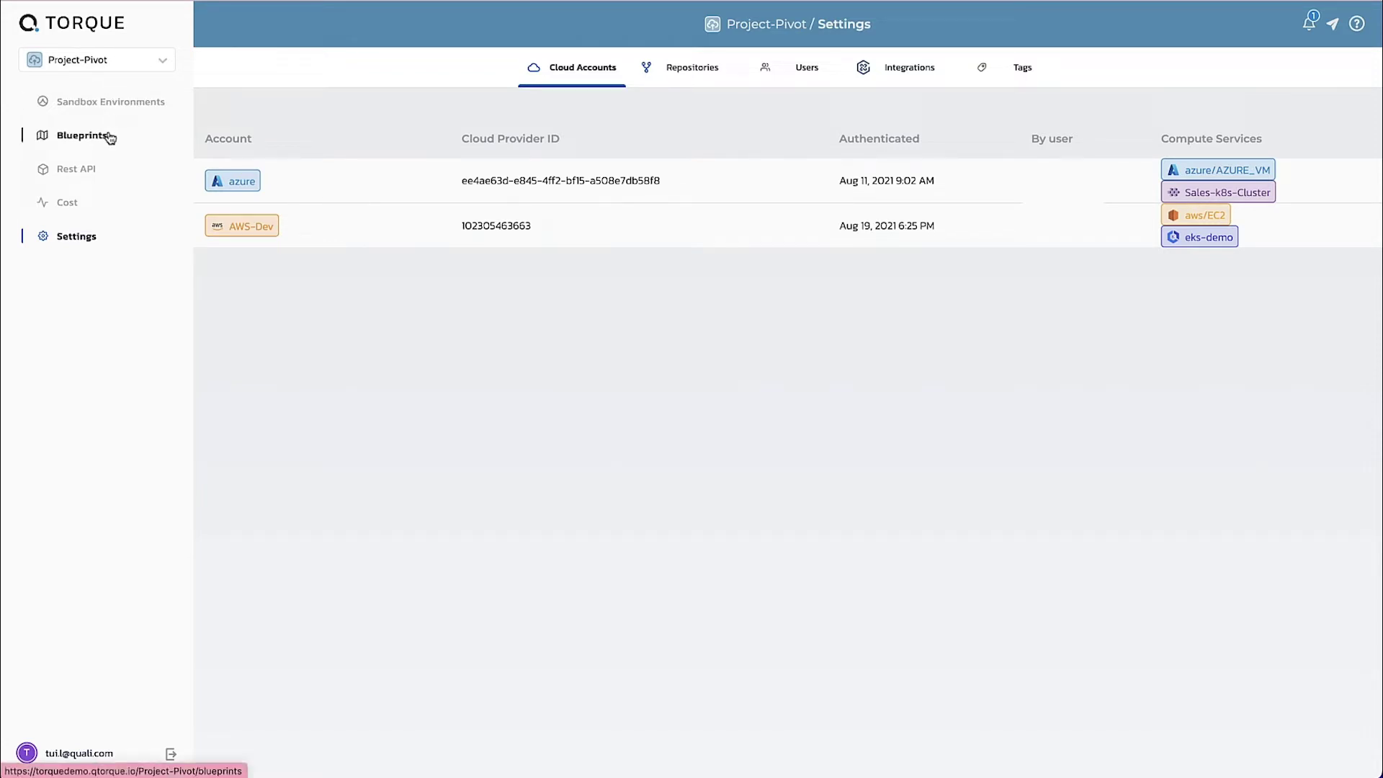
pyautogui.click(81, 135)
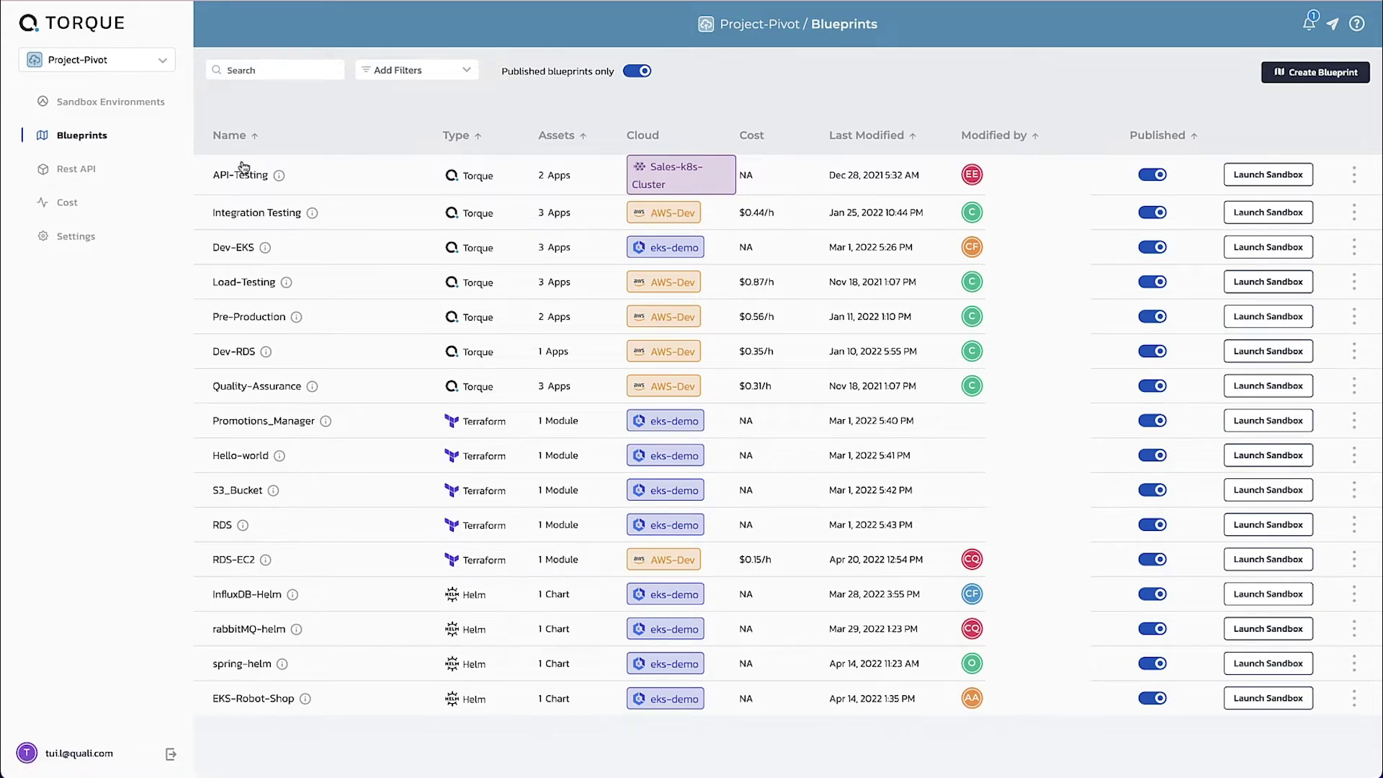
pyautogui.click(76, 237)
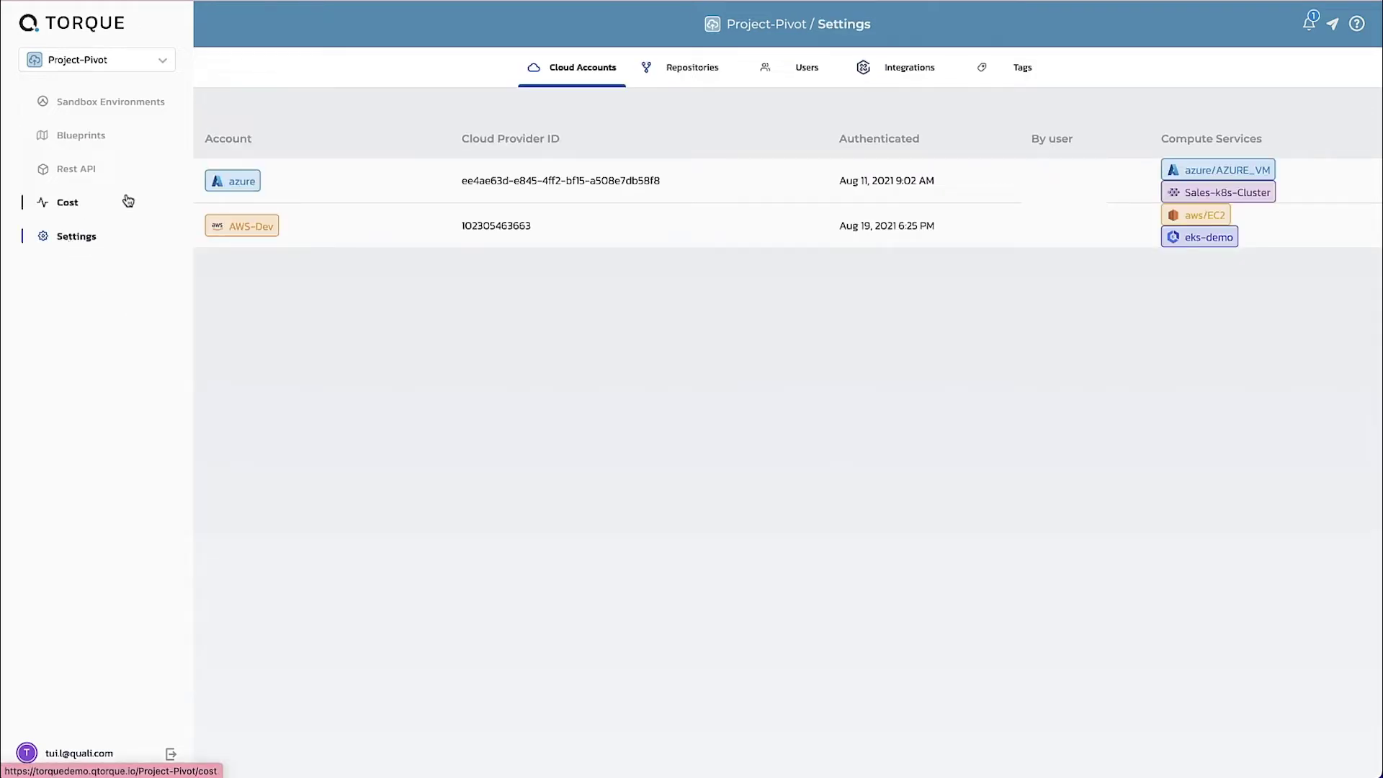
# Step: Open the space's linked Torque-Project-Pivot GitHub repository and view Dev-EKS.yaml in its blueprints folder
pyautogui.click(702, 72)
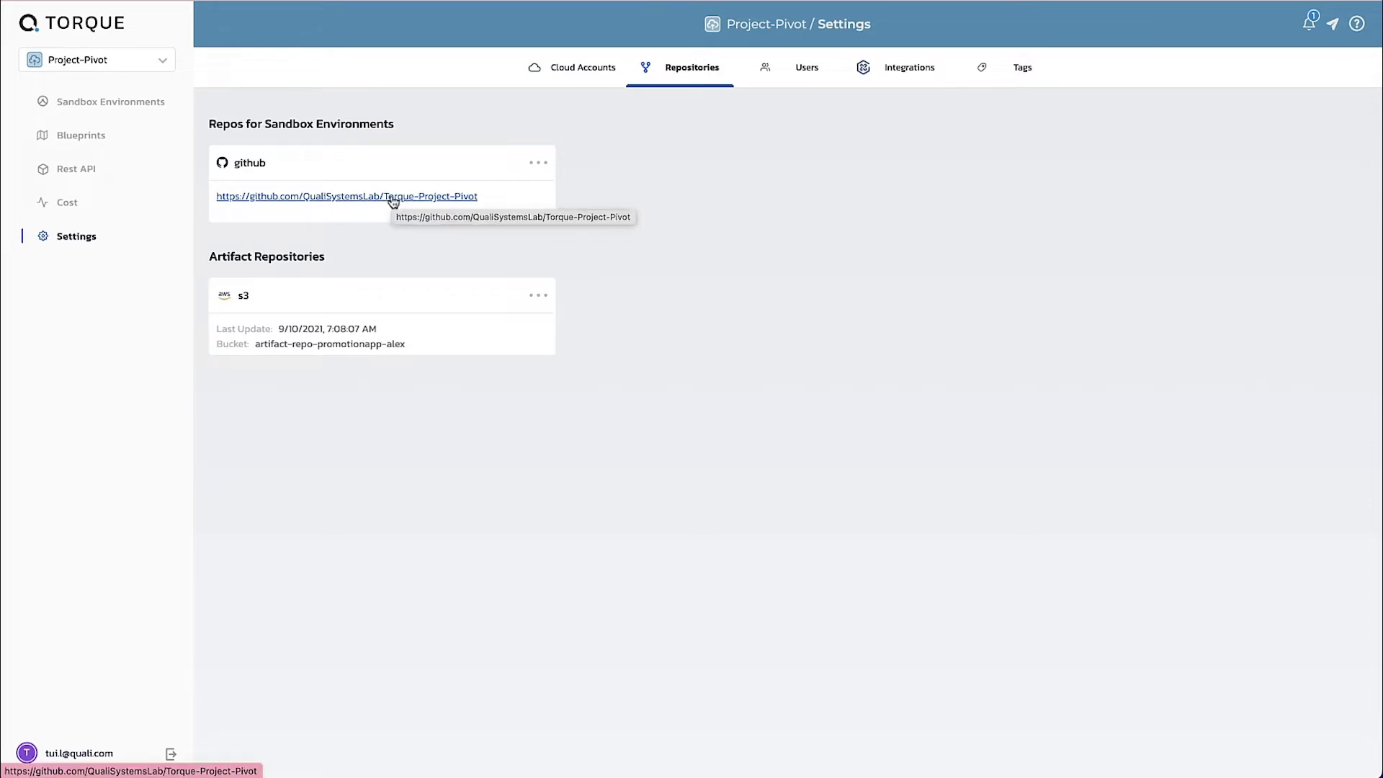
pyautogui.click(393, 197)
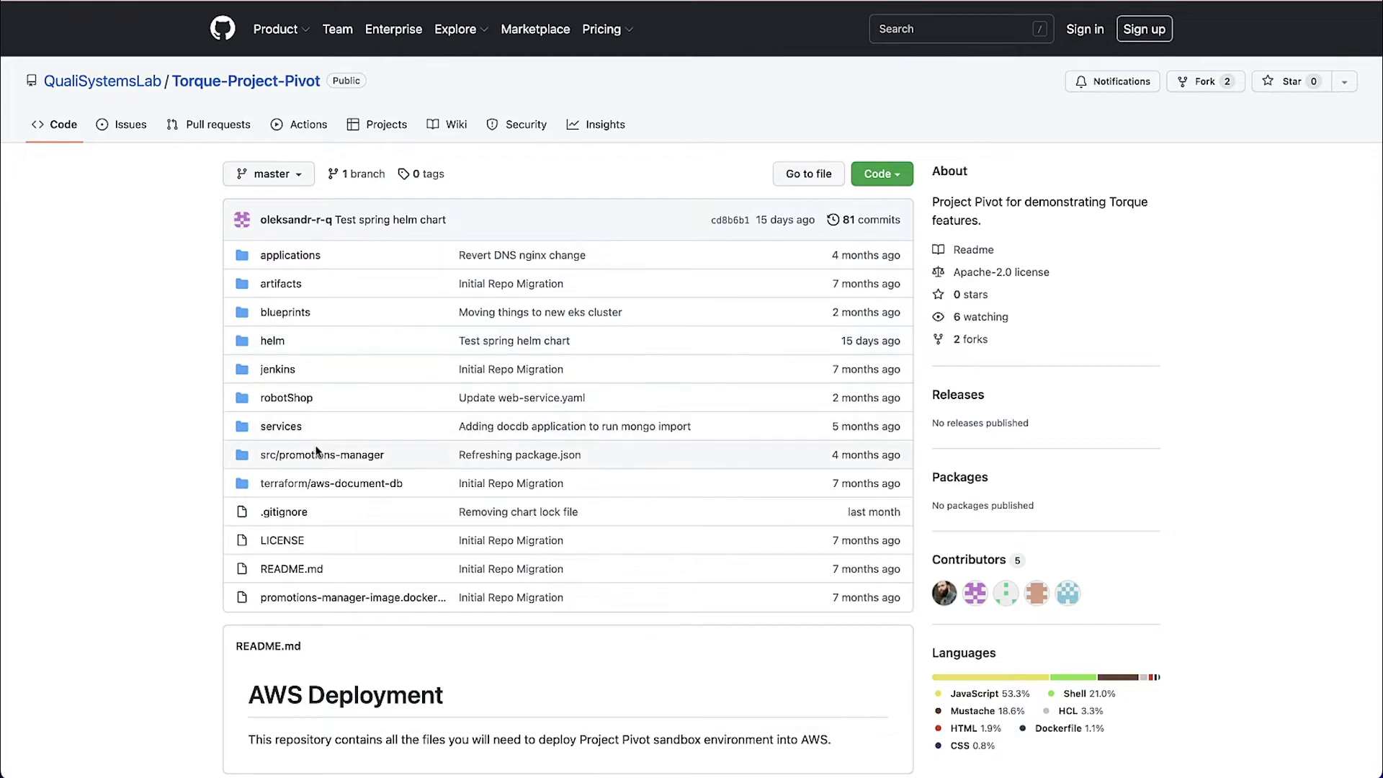
pyautogui.click(288, 315)
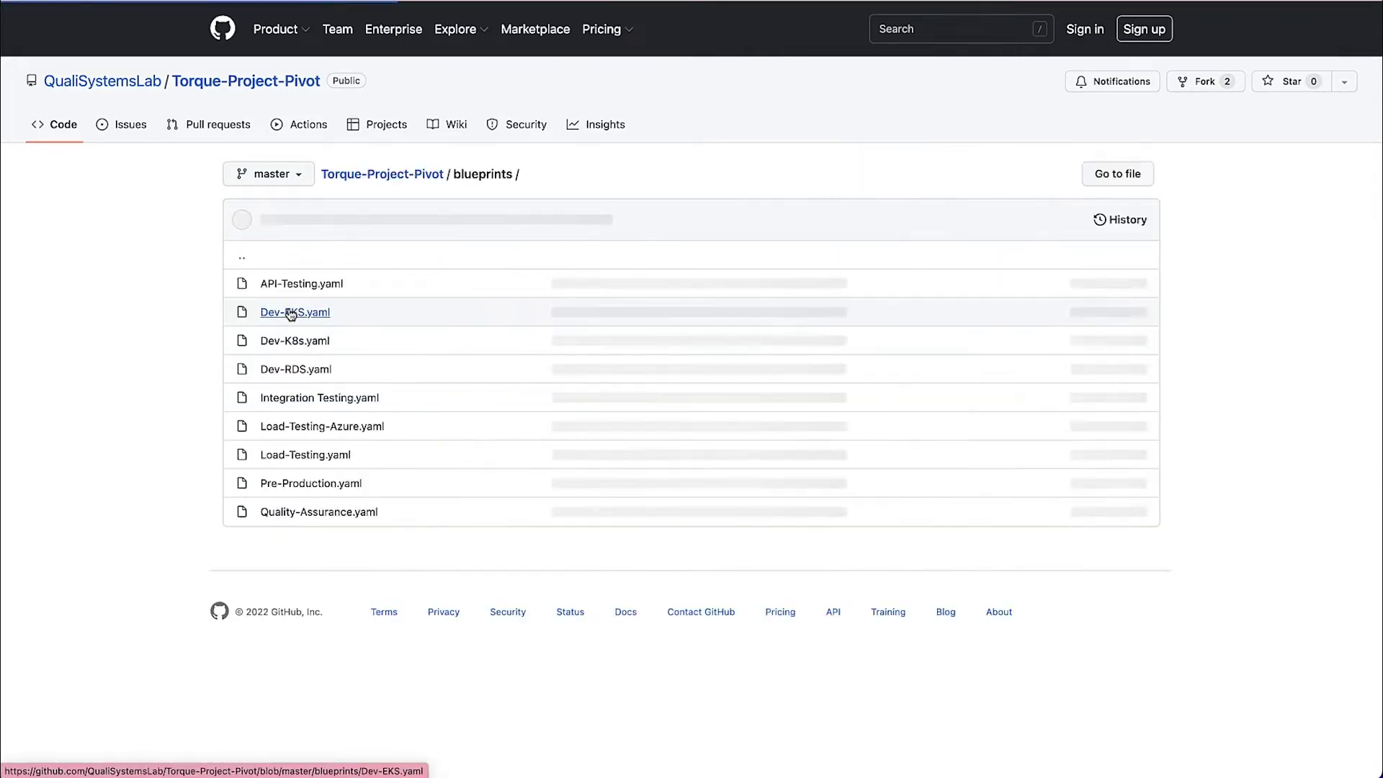
pyautogui.click(290, 314)
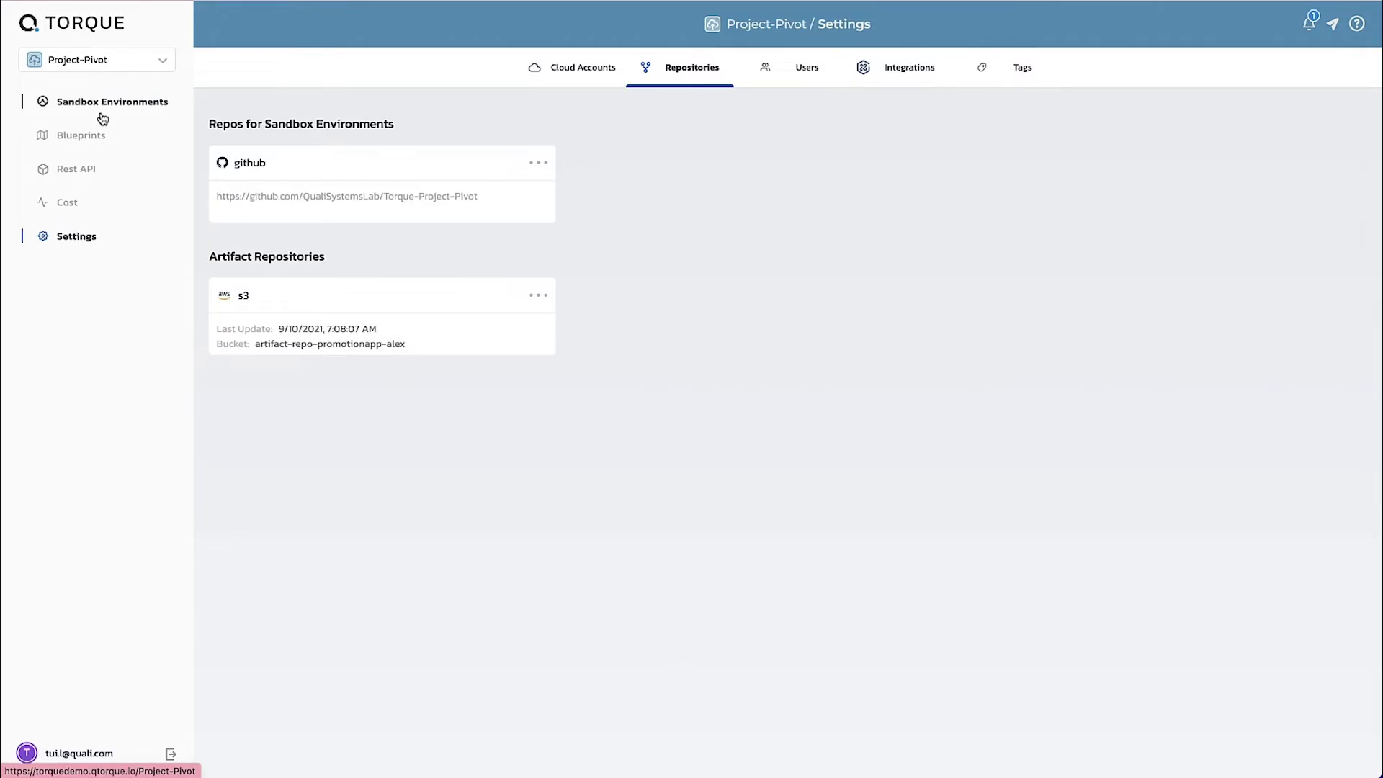
# Step: Launch a sandbox named Dev-Env from the Dev-EKS blueprint, keeping the default duration and parameters
pyautogui.click(88, 136)
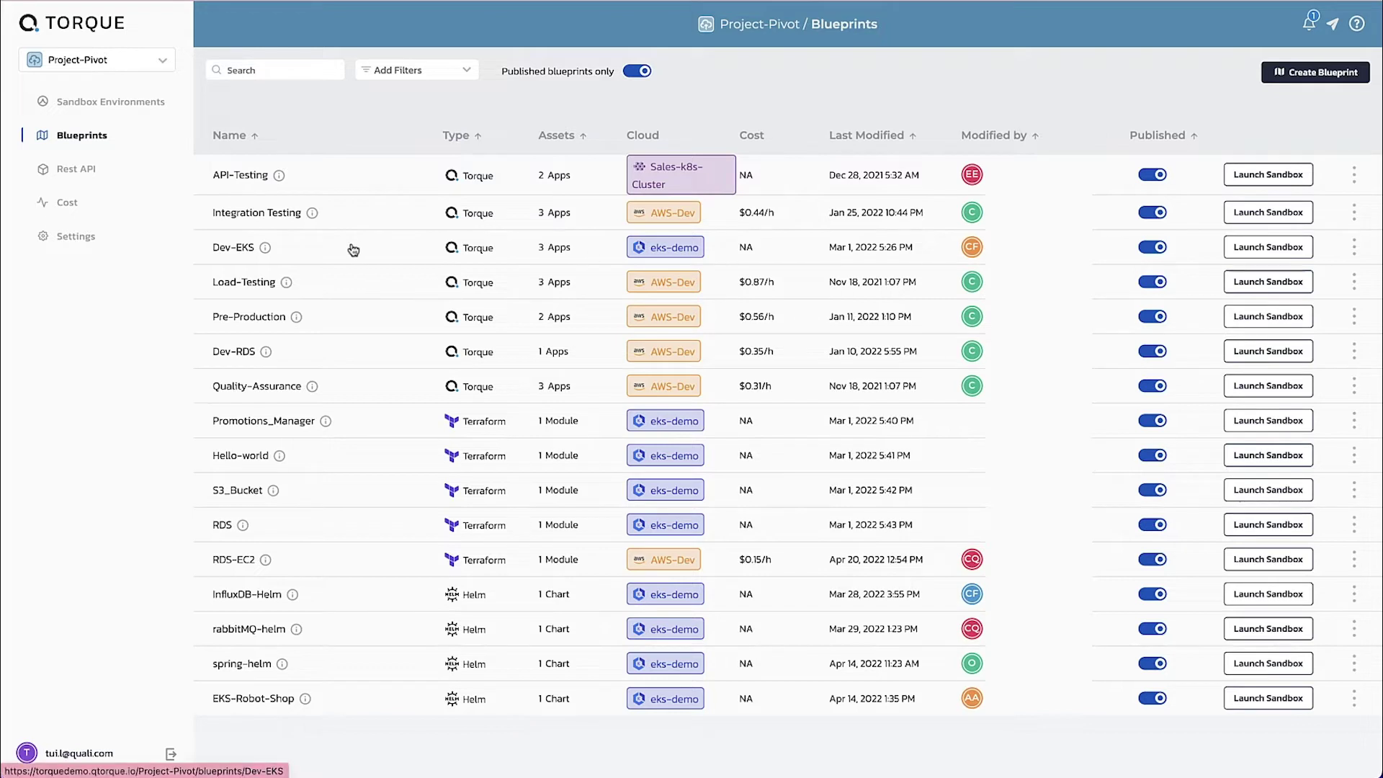
pyautogui.moveTo(260, 258)
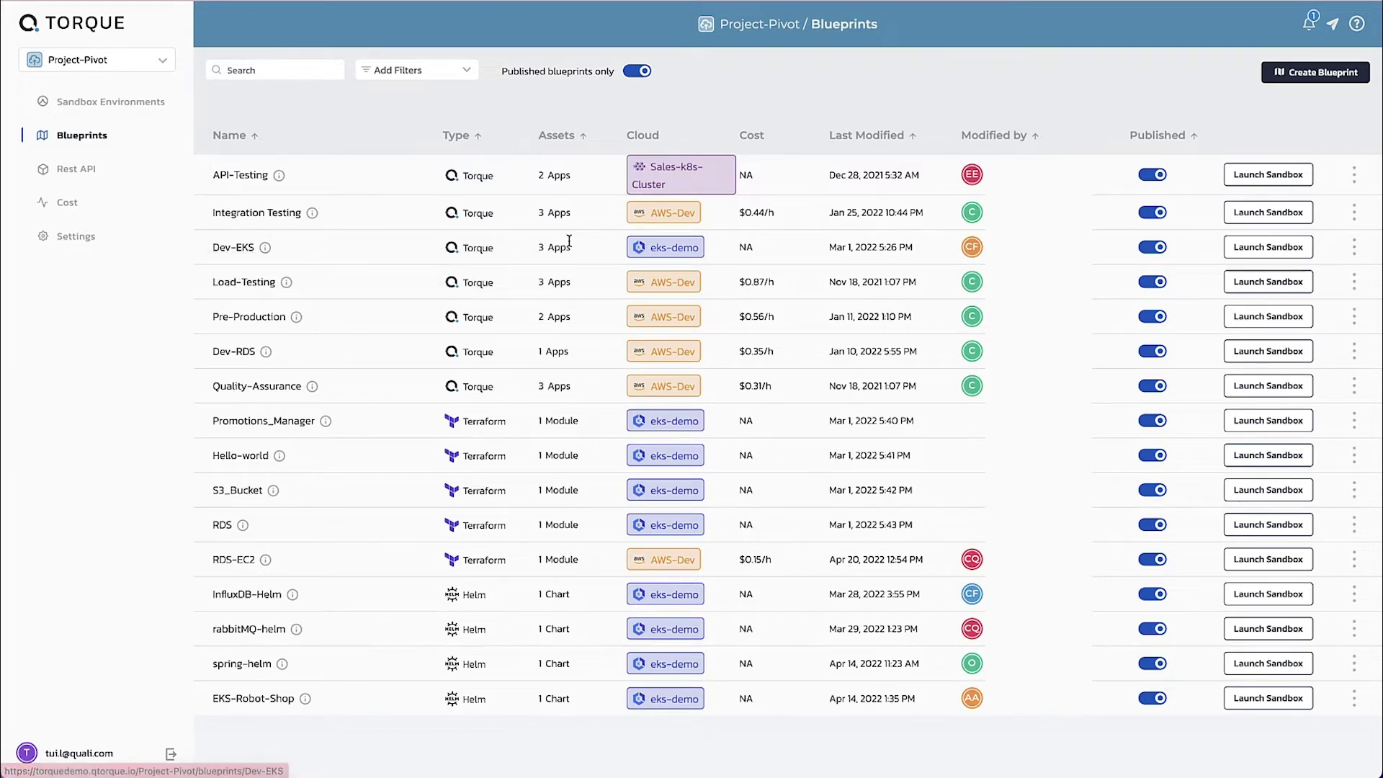
pyautogui.click(1281, 245)
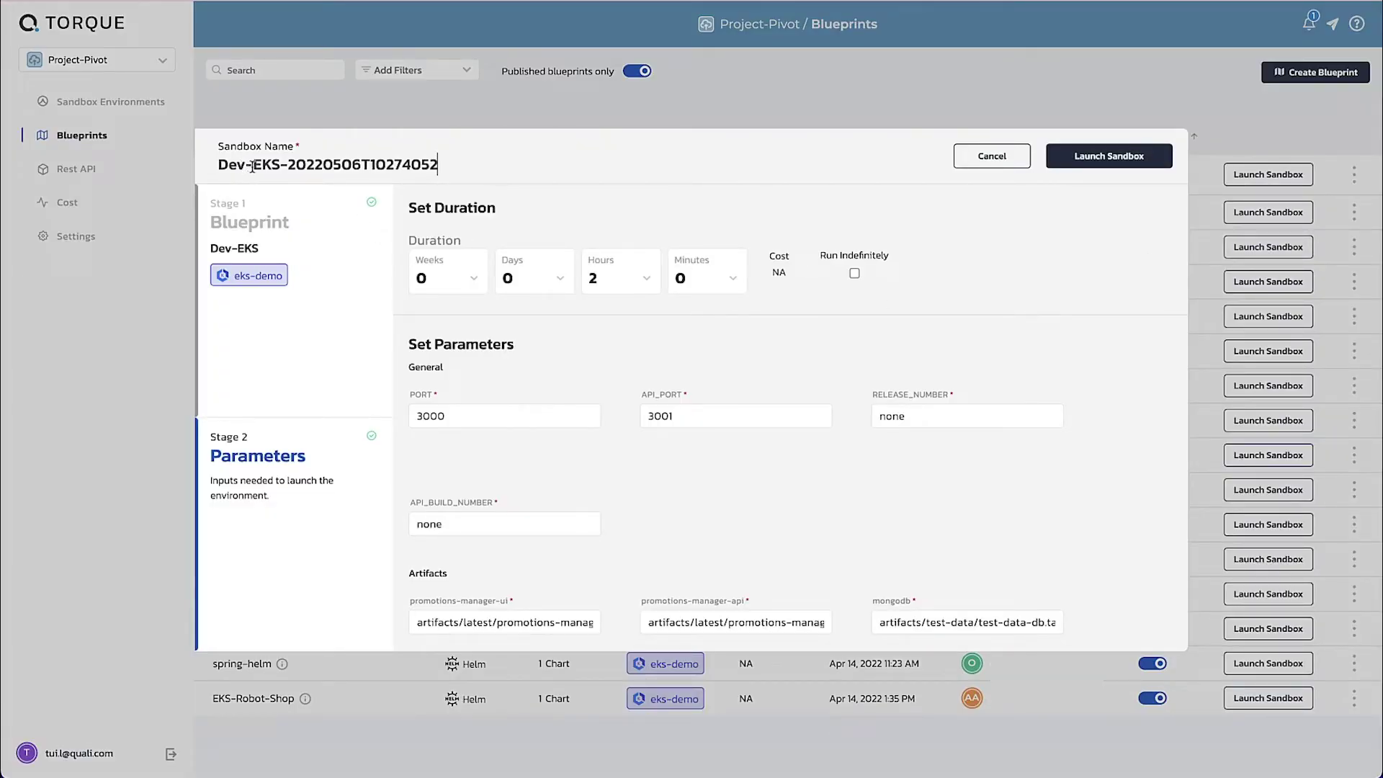
pyautogui.press('BackSpace')
pyautogui.press('BackSpace')
pyautogui.press('BackSpace')
pyautogui.press('BackSpace')
pyautogui.write('56')
pyautogui.press('BackSpace')
pyautogui.press('BackSpace')
pyautogui.press('BackSpace')
pyautogui.press('BackSpace')
pyautogui.press('BackSpace')
pyautogui.press('BackSpace')
pyautogui.press('BackSpace')
pyautogui.press('BackSpace')
pyautogui.press('BackSpace')
pyautogui.press('BackSpace')
pyautogui.press('BackSpace')
pyautogui.press('BackSpace')
pyautogui.press('BackSpace')
pyautogui.press('BackSpace')
pyautogui.press('BackSpace')
pyautogui.press('BackSpace')
pyautogui.press('BackSpace')
pyautogui.press('BackSpace')
pyautogui.press('BackSpace')
pyautogui.write('Env')
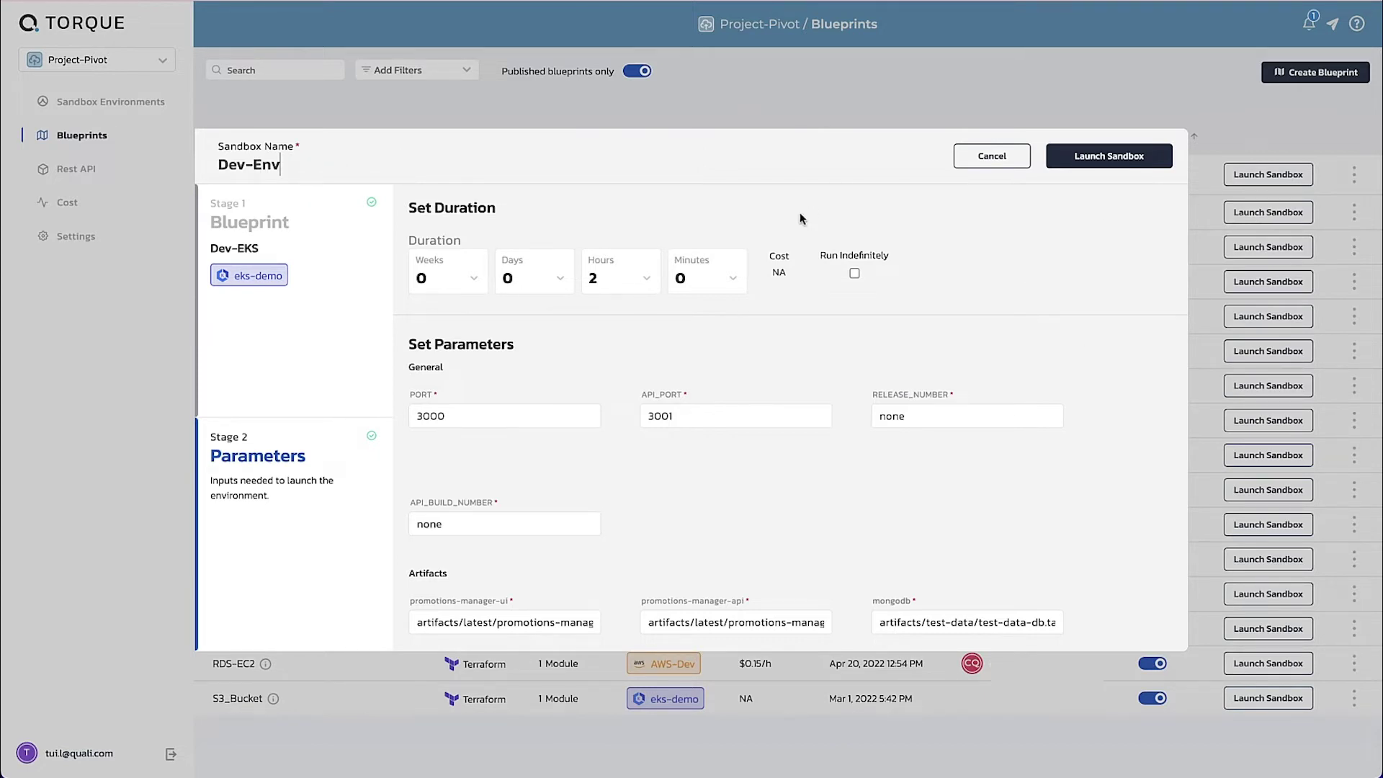
pyautogui.click(1127, 157)
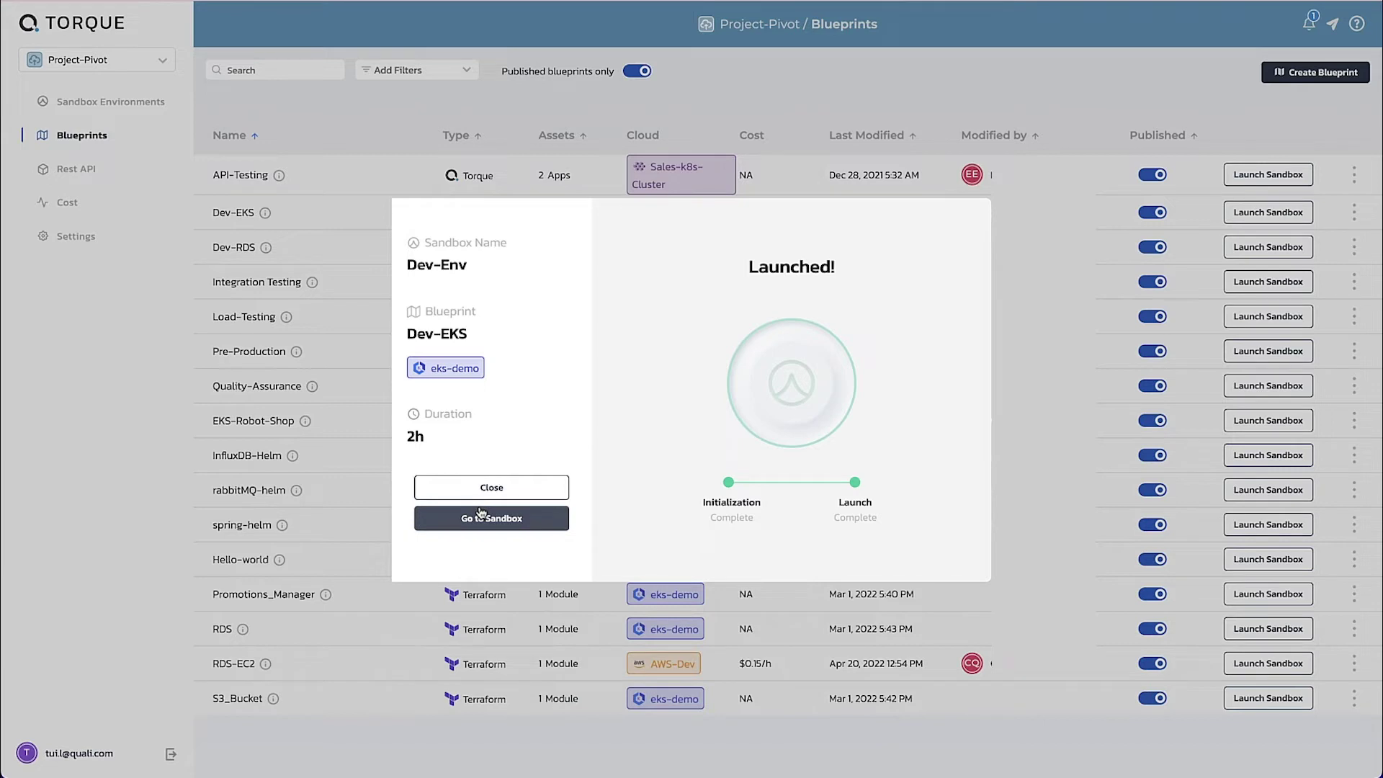
pyautogui.click(492, 488)
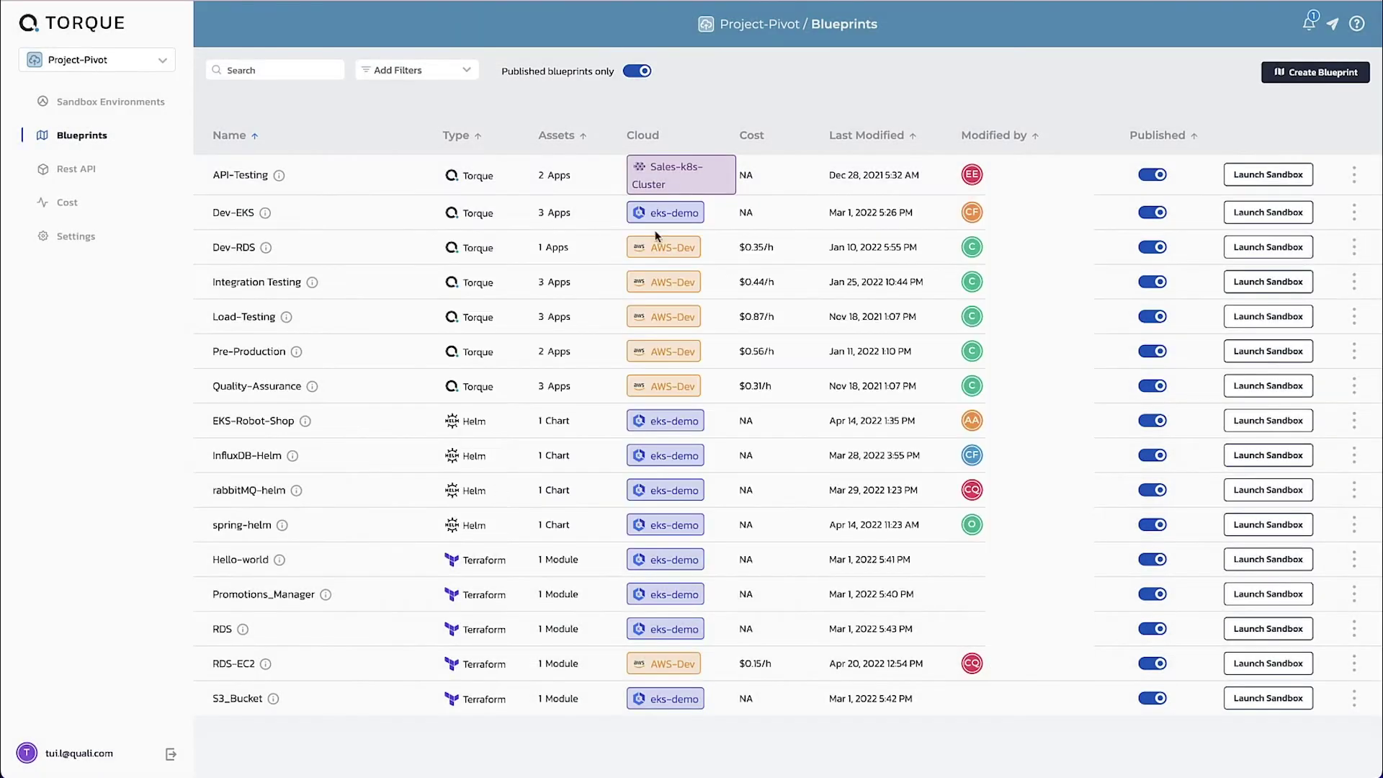
# Step: Launch another sandbox from the Dev-EKS blueprint, named QA-Env, with the default duration and parameters
pyautogui.click(1246, 210)
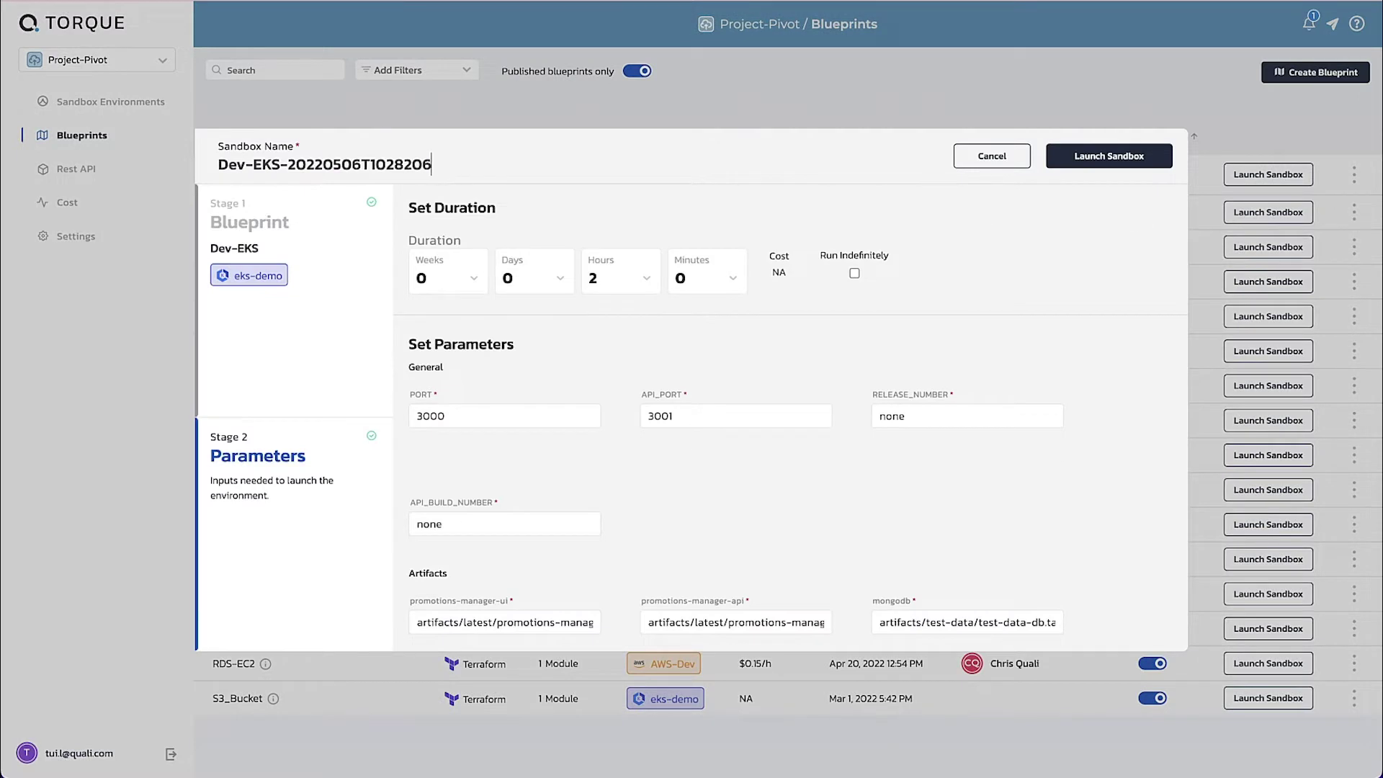
pyautogui.hotkey('ctrl', 'a')
pyautogui.write('QA-Env')
pyautogui.click(1138, 155)
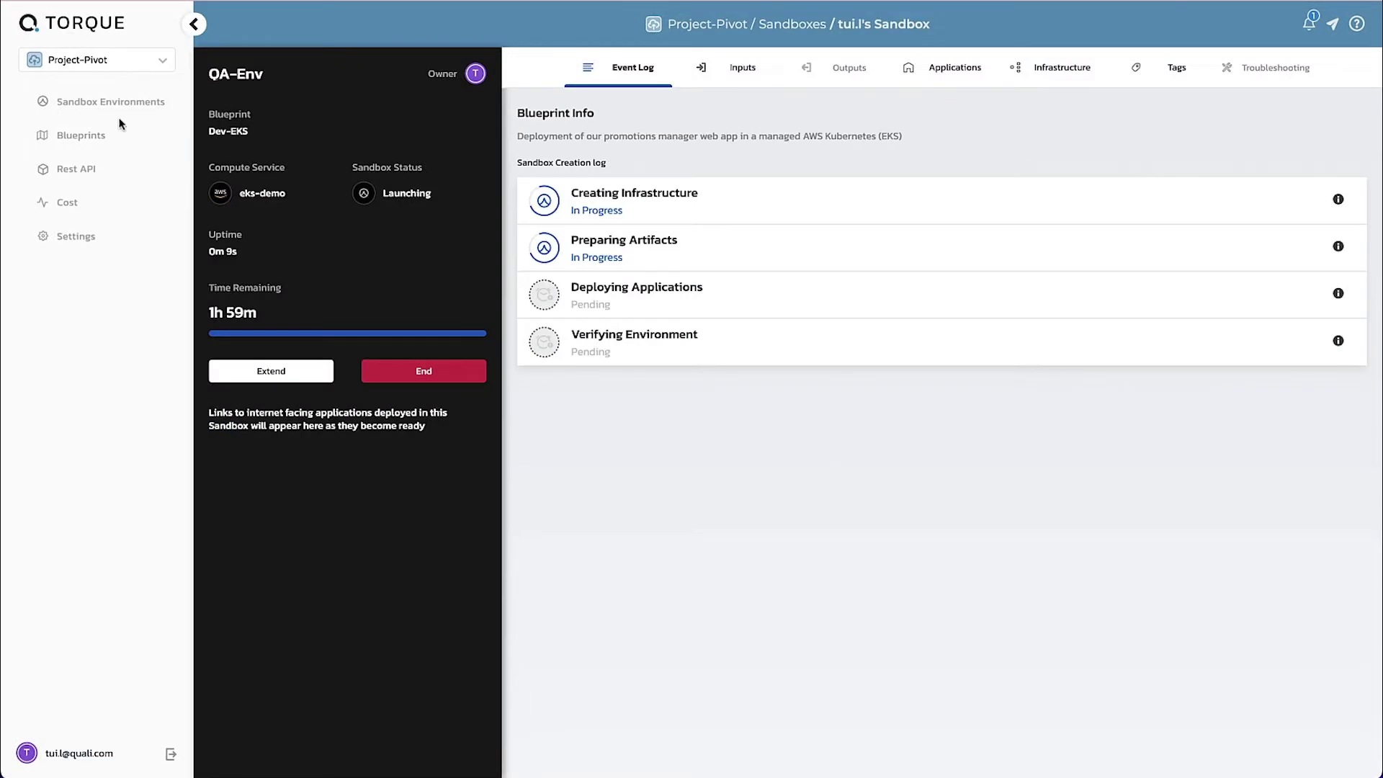
# Step: Open the Dev-Env sandbox from the sandbox list and inspect its applications and infrastructure instances
pyautogui.click(120, 107)
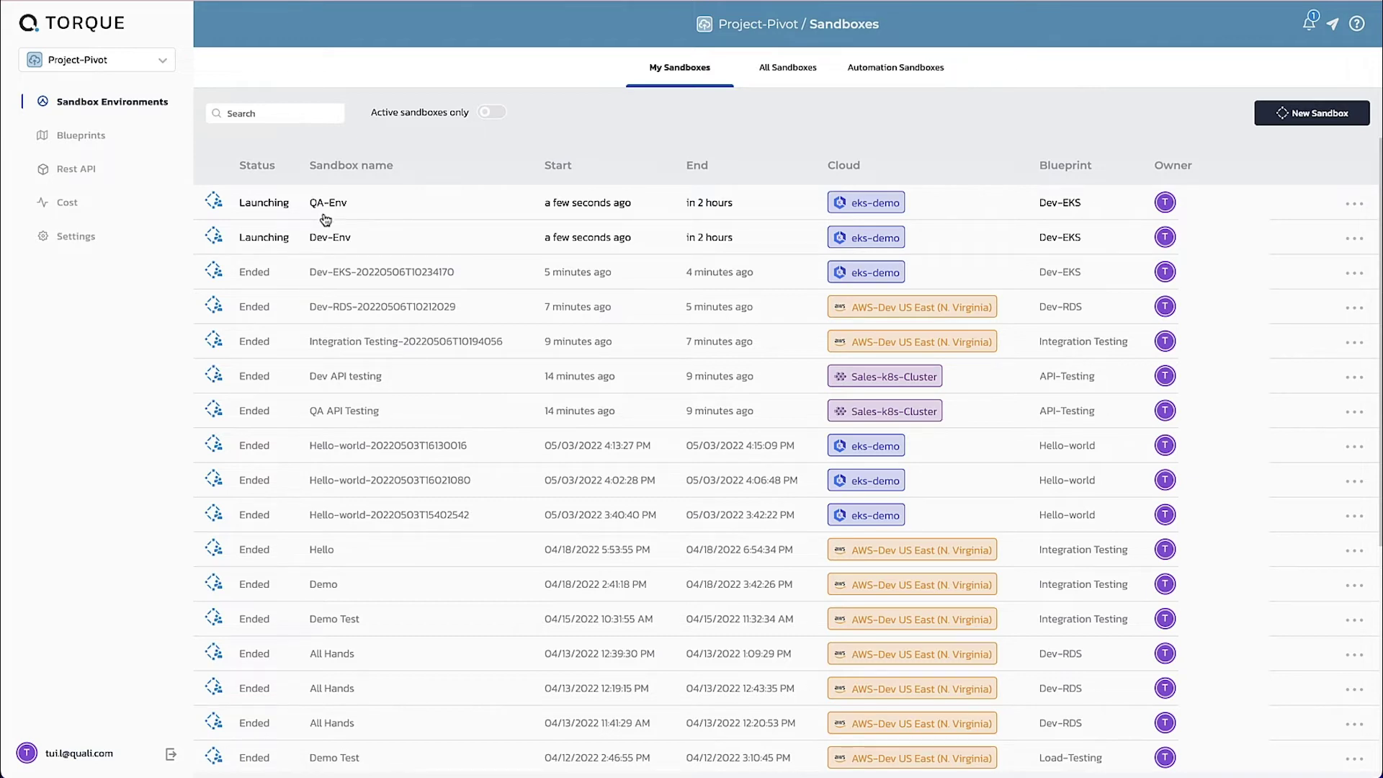
pyautogui.click(268, 246)
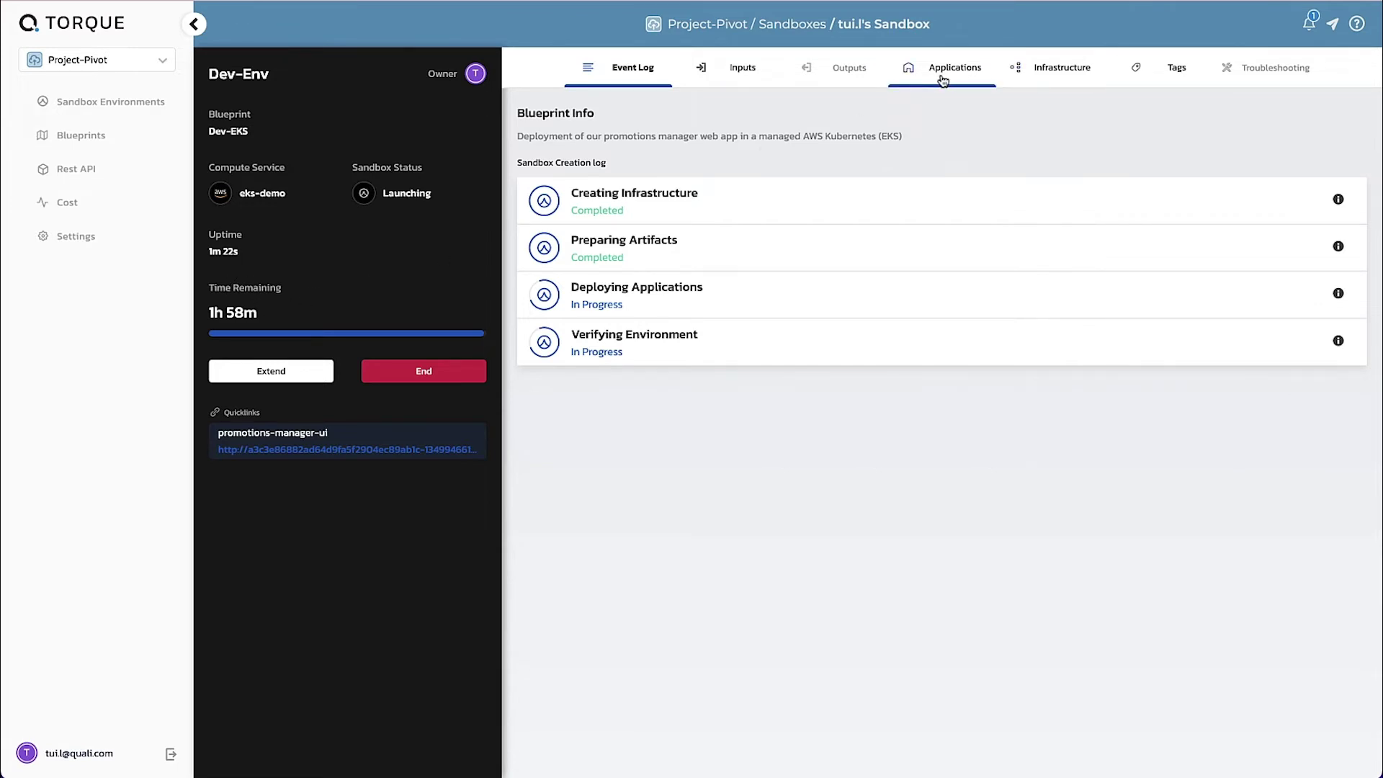
pyautogui.click(943, 80)
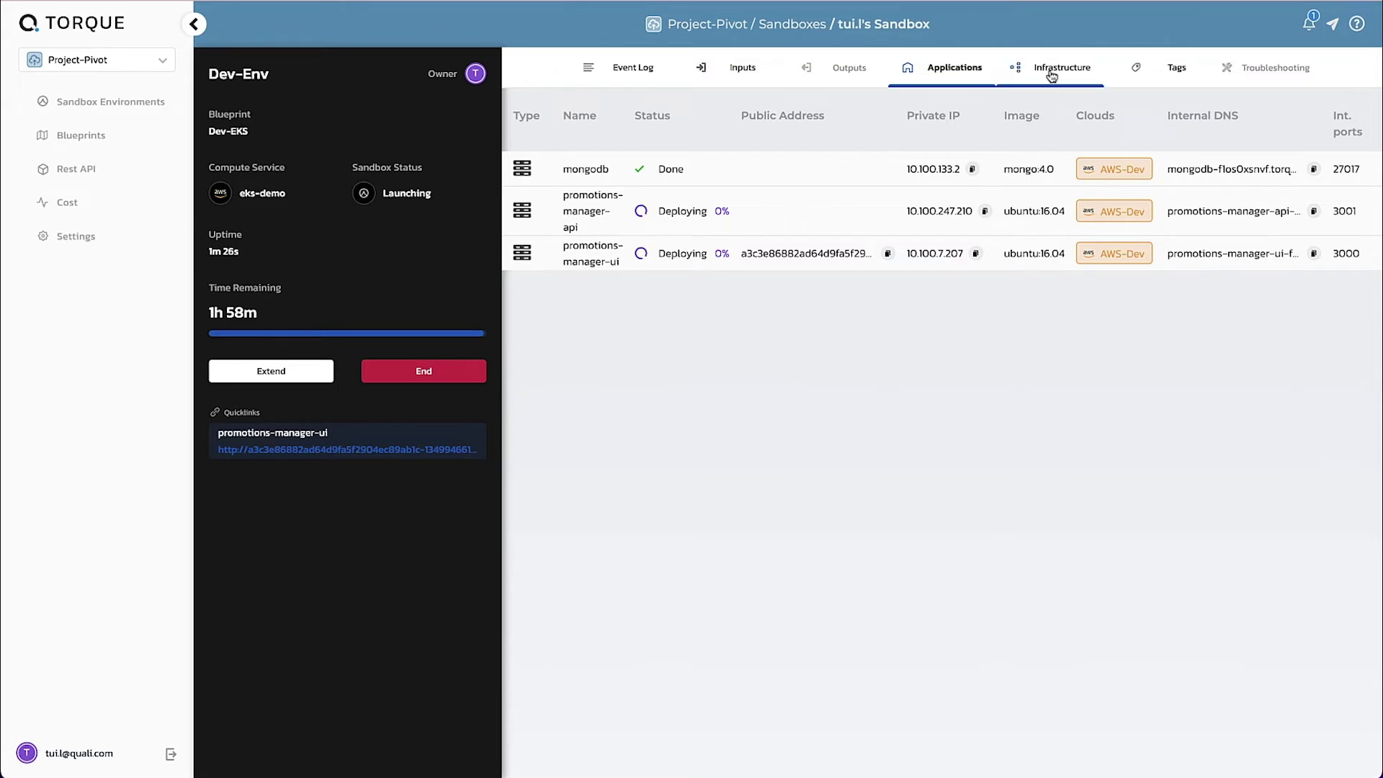
pyautogui.click(1052, 76)
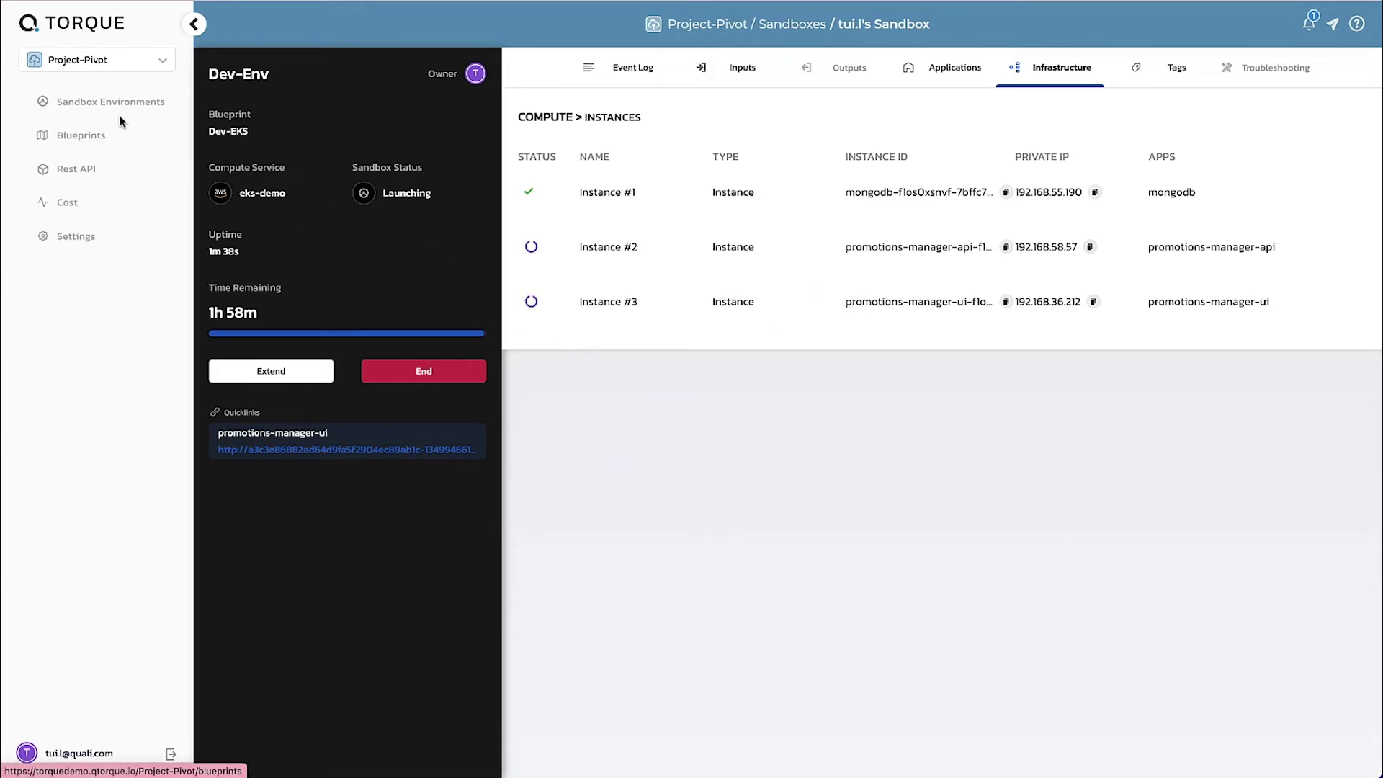
# Step: Switch to the Admin Console and review the account's users and system roles
pyautogui.click(158, 75)
pyautogui.click(98, 287)
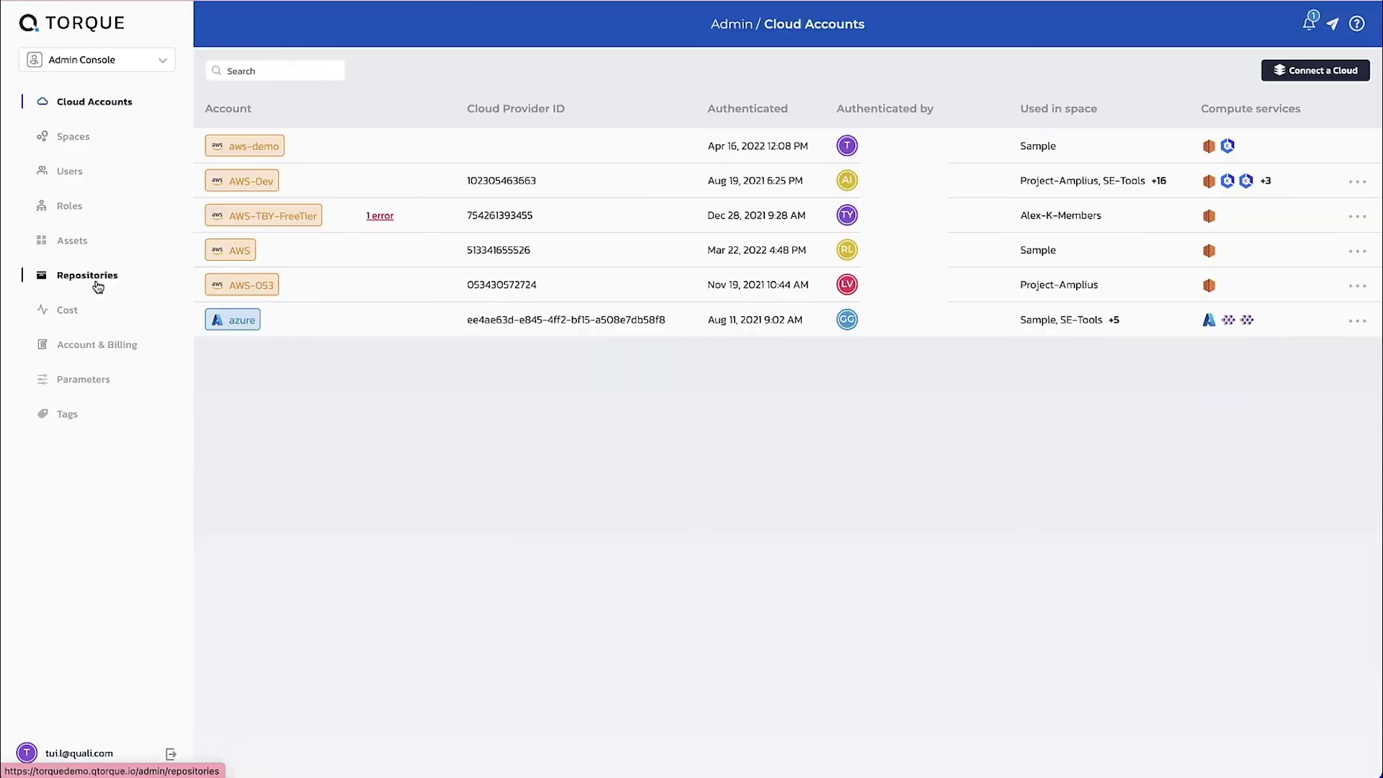
pyautogui.click(71, 181)
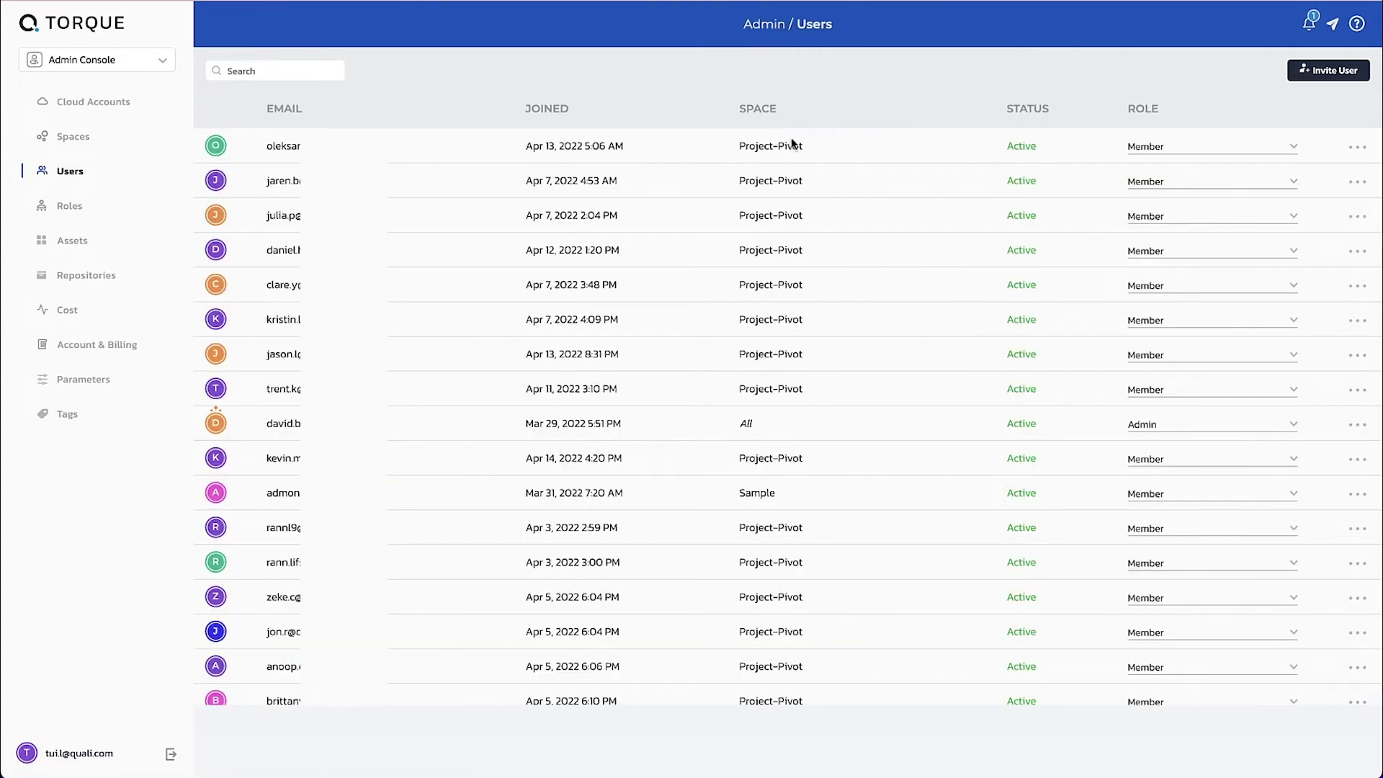
pyautogui.click(97, 69)
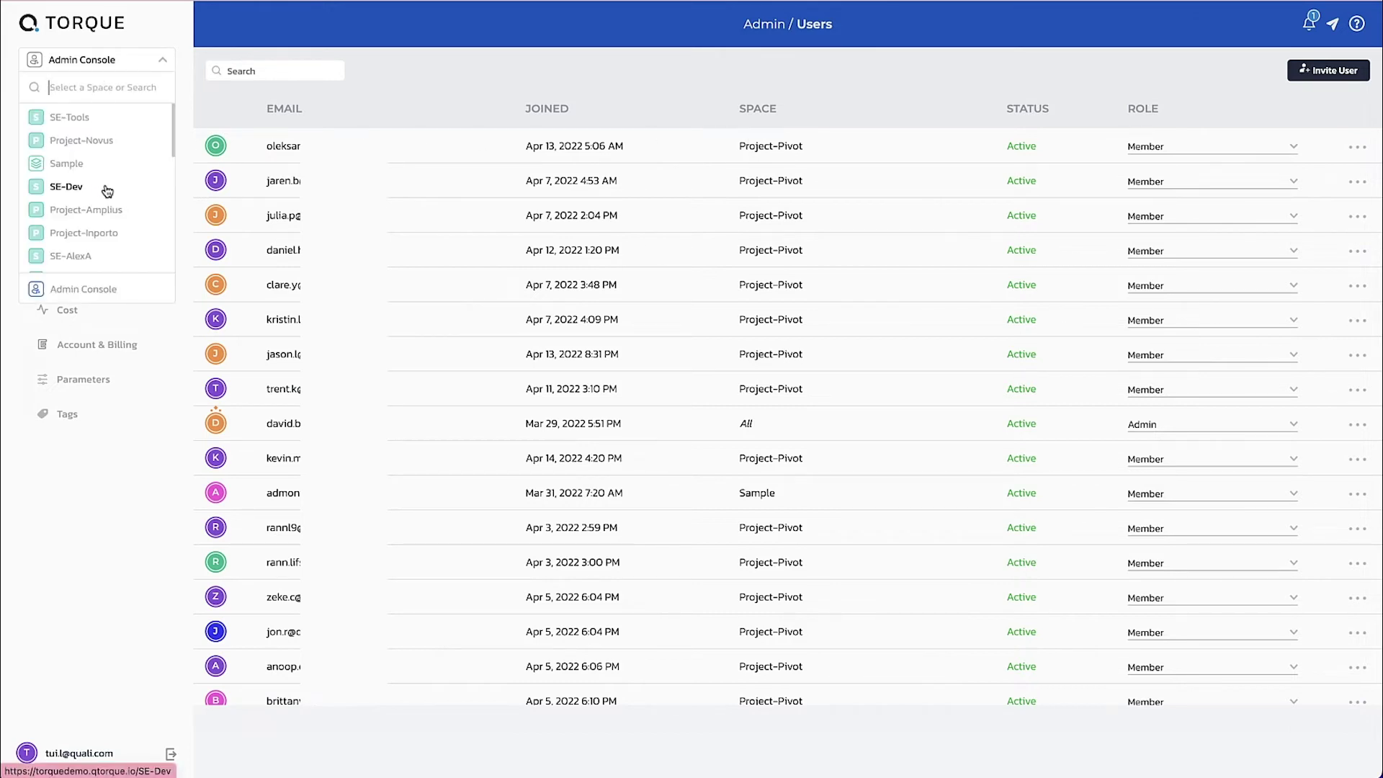
pyautogui.click(426, 77)
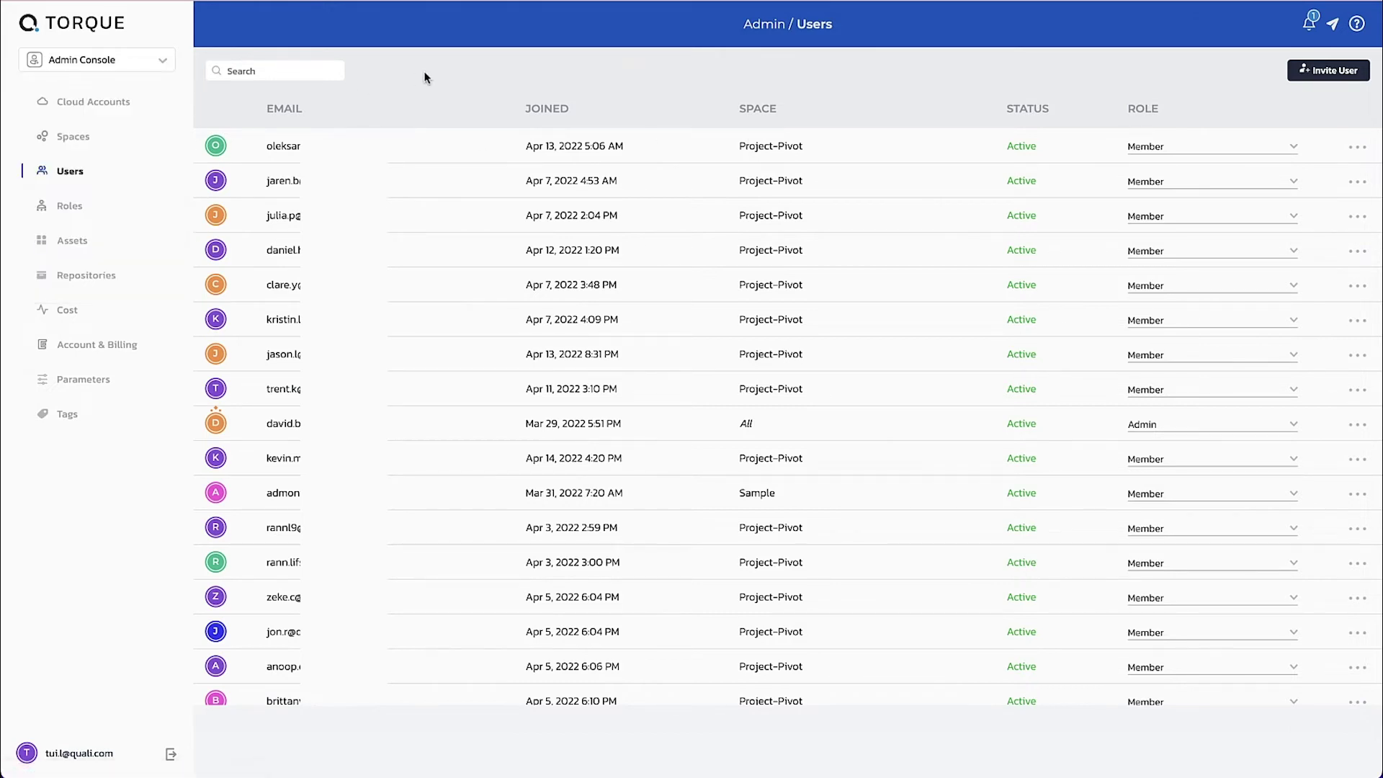
pyautogui.click(65, 207)
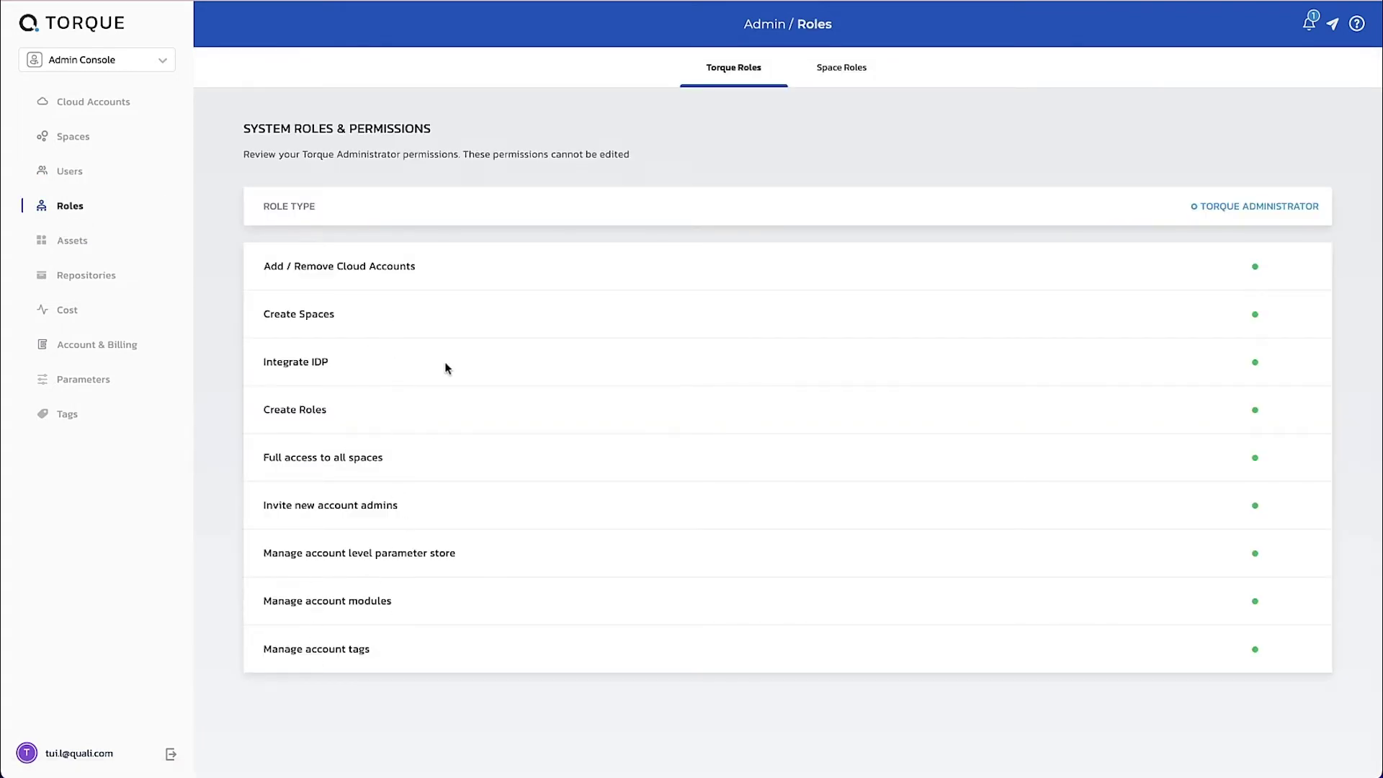
# Step: Switch from the Admin Console back to the Project-Pivot space
pyautogui.click(131, 64)
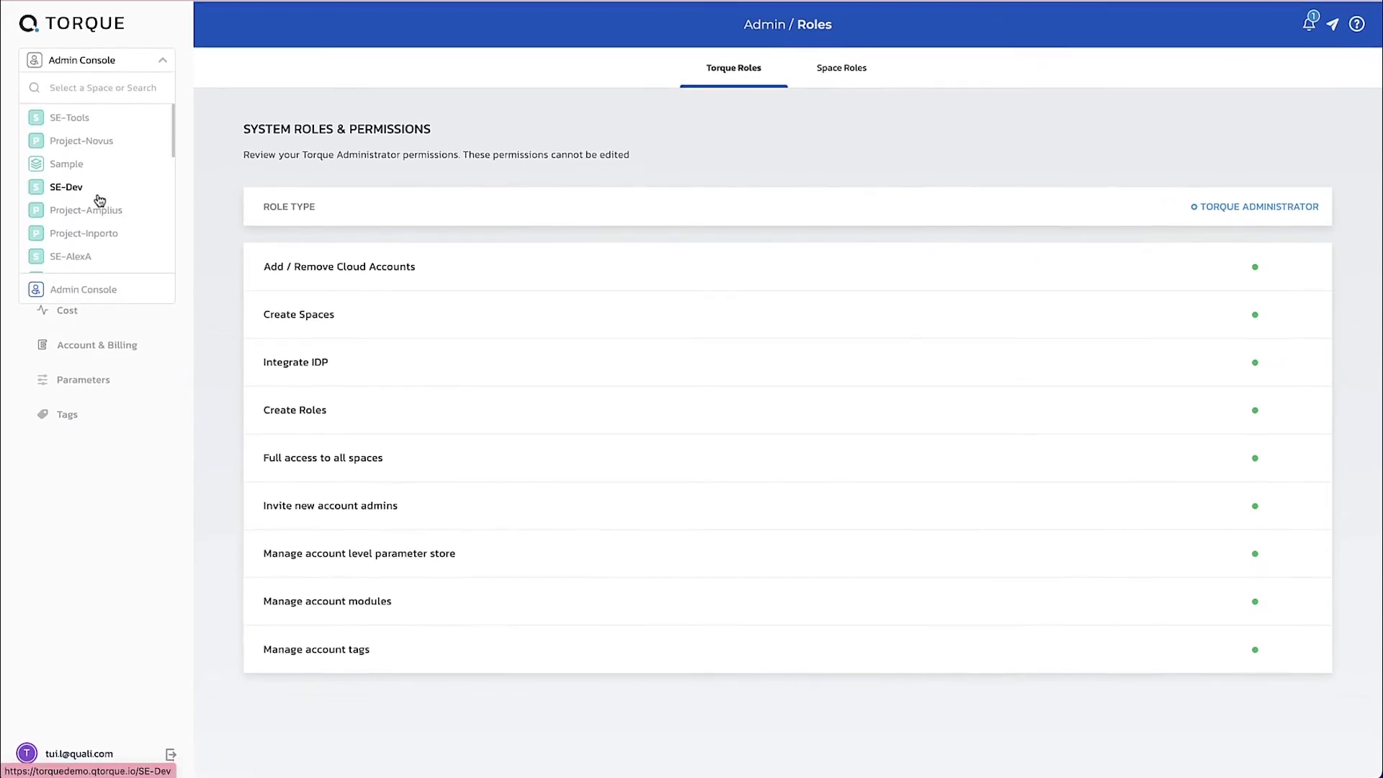
pyautogui.scroll(-3, 89, 254)
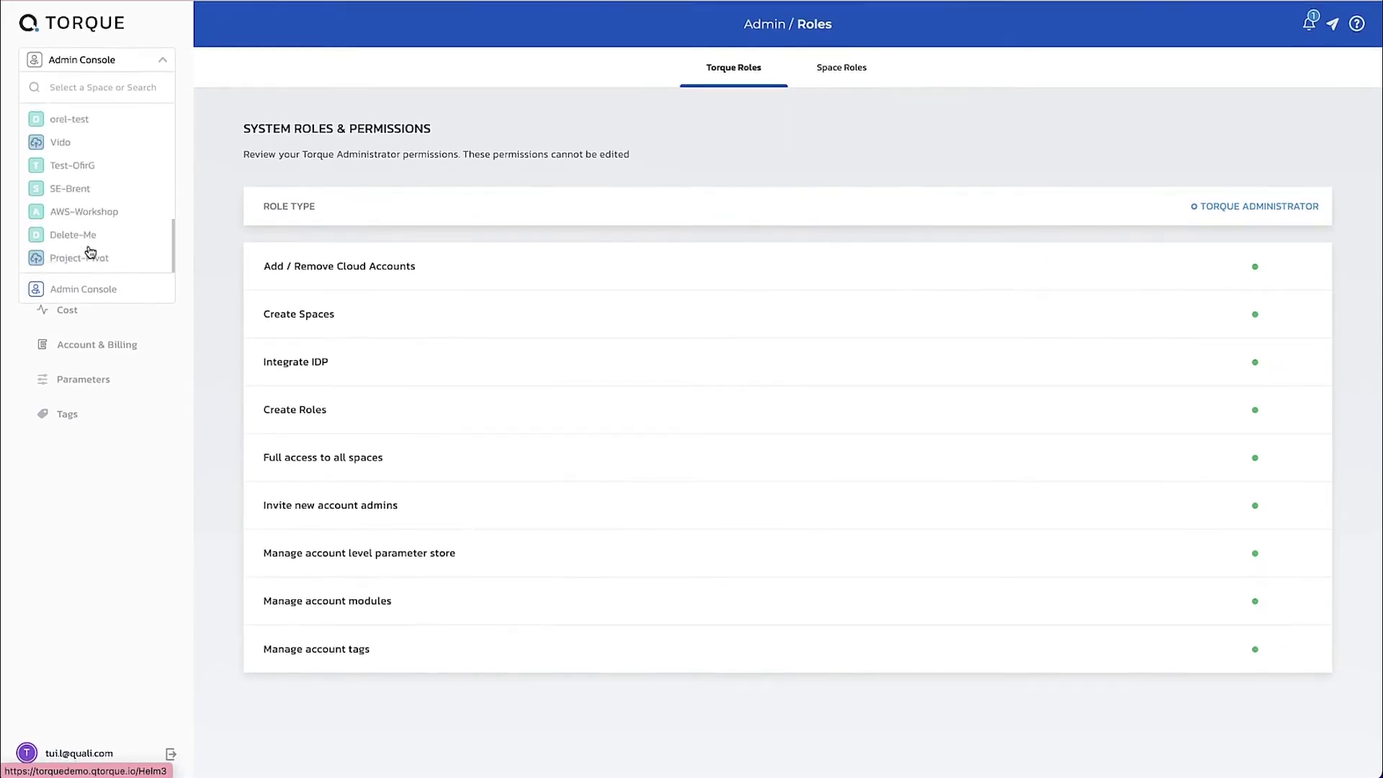
pyautogui.click(90, 259)
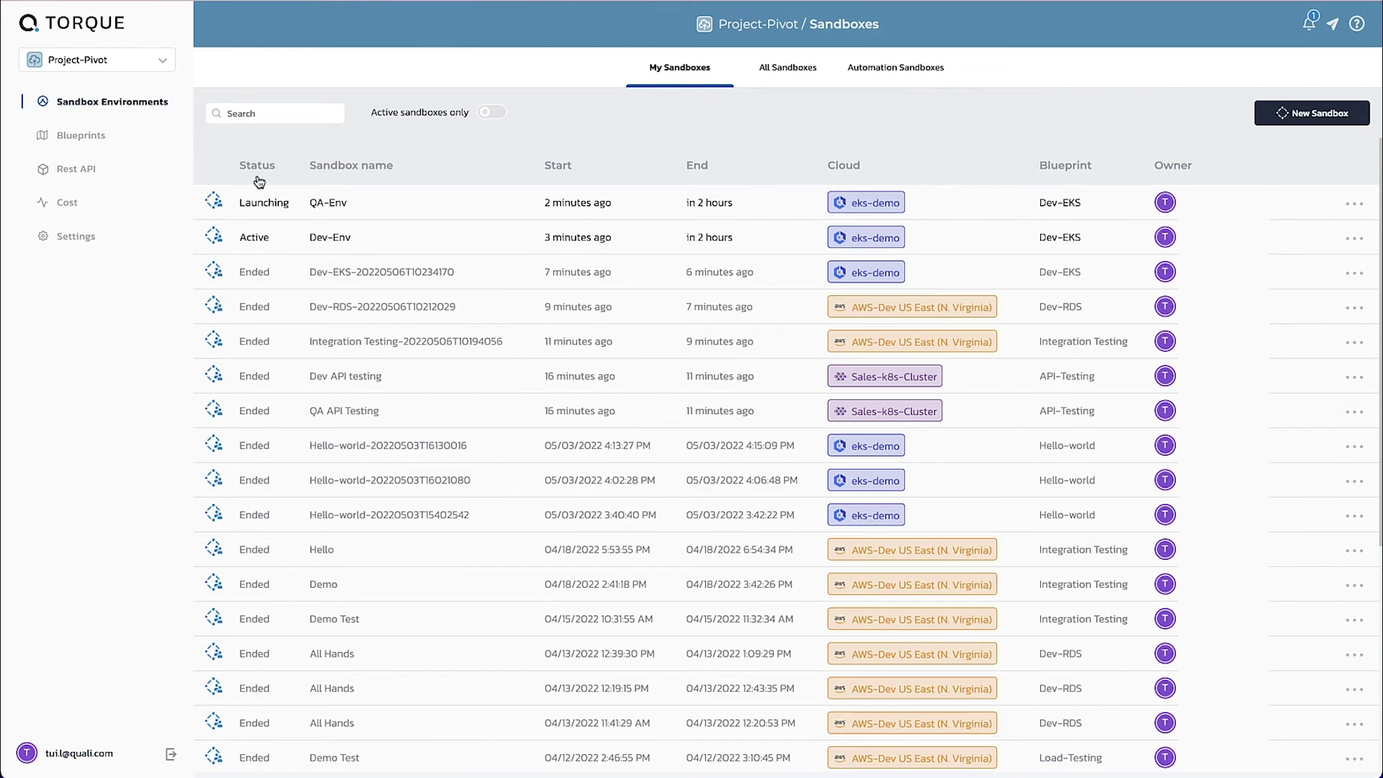
# Step: Inspect the Dev-Env sandbox's tags and its promotions-manager-ui website, and return to the sandbox list
pyautogui.click(344, 246)
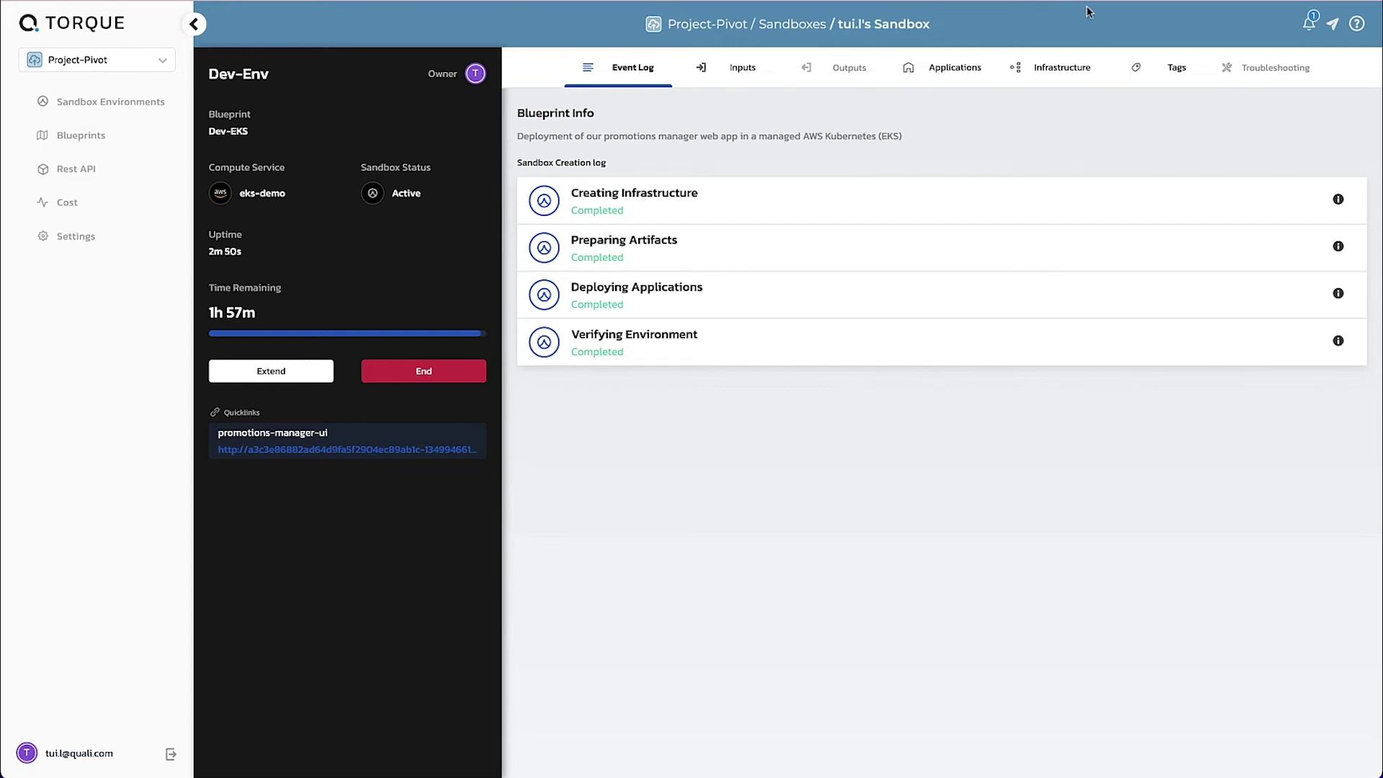
pyautogui.click(1174, 68)
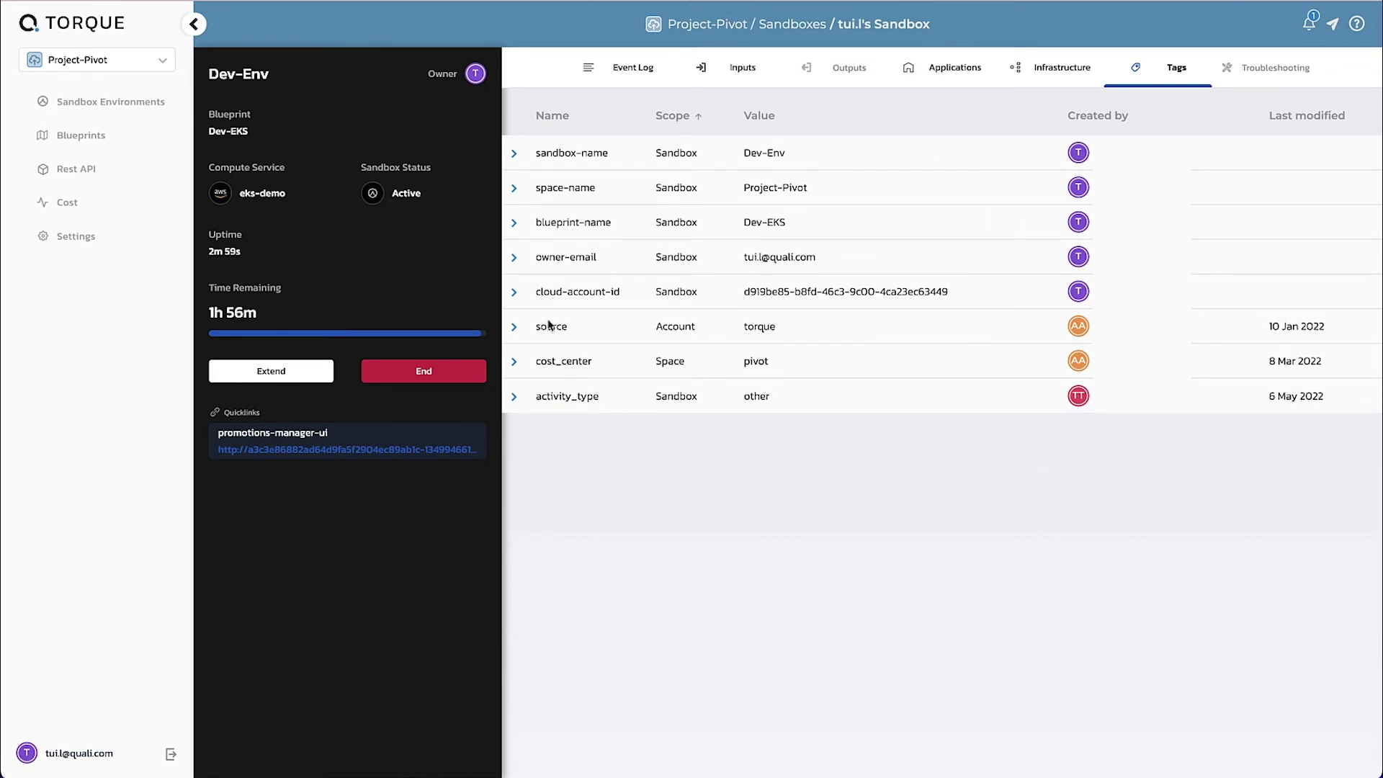
pyautogui.click(314, 451)
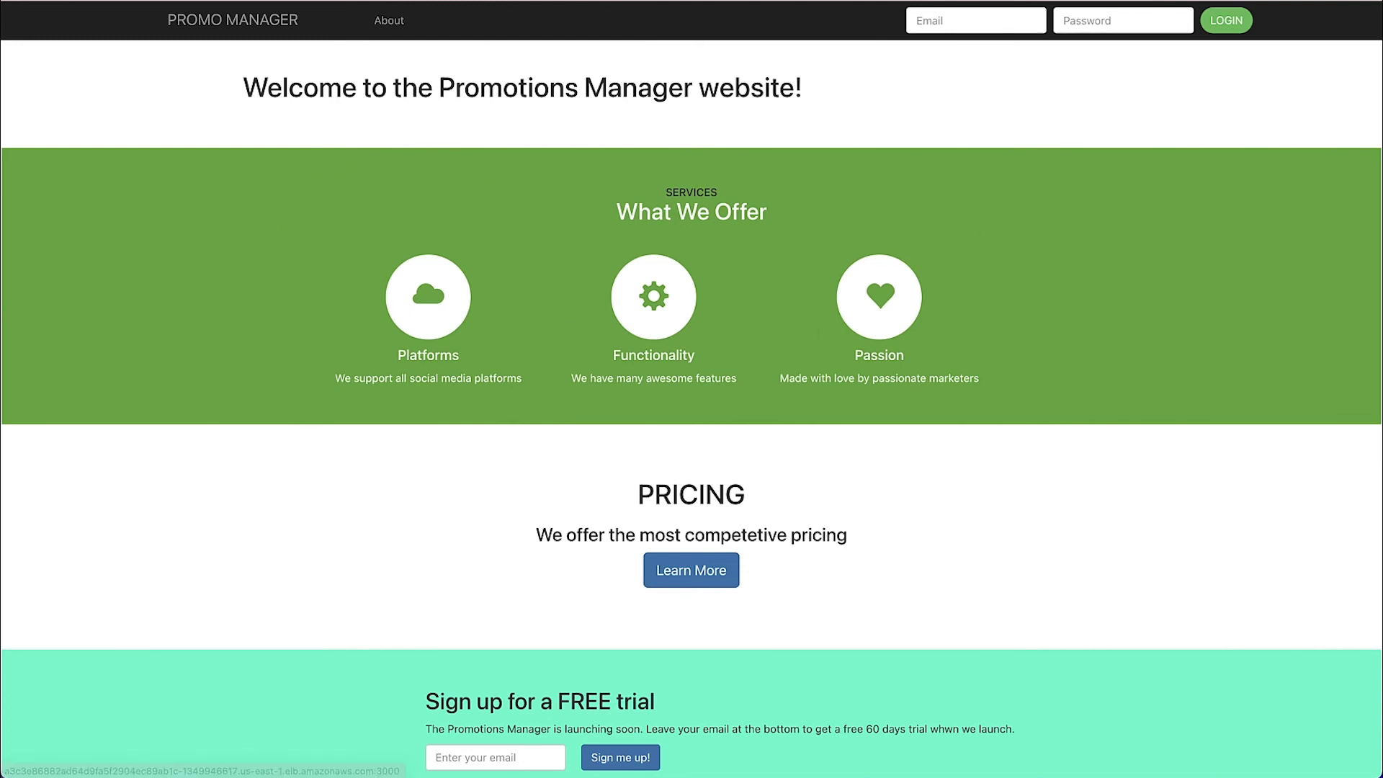
pyautogui.hotkey('alt', 'Left')
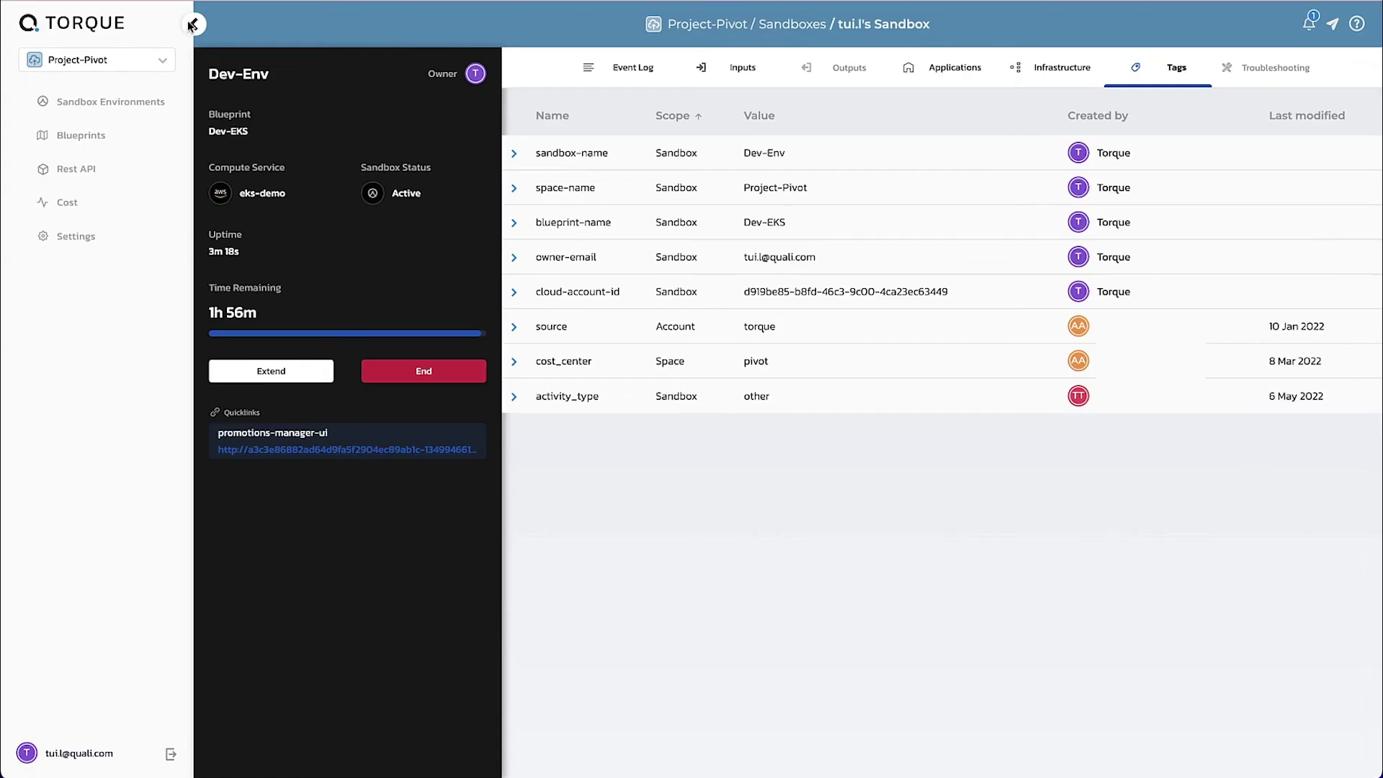
pyautogui.click(101, 108)
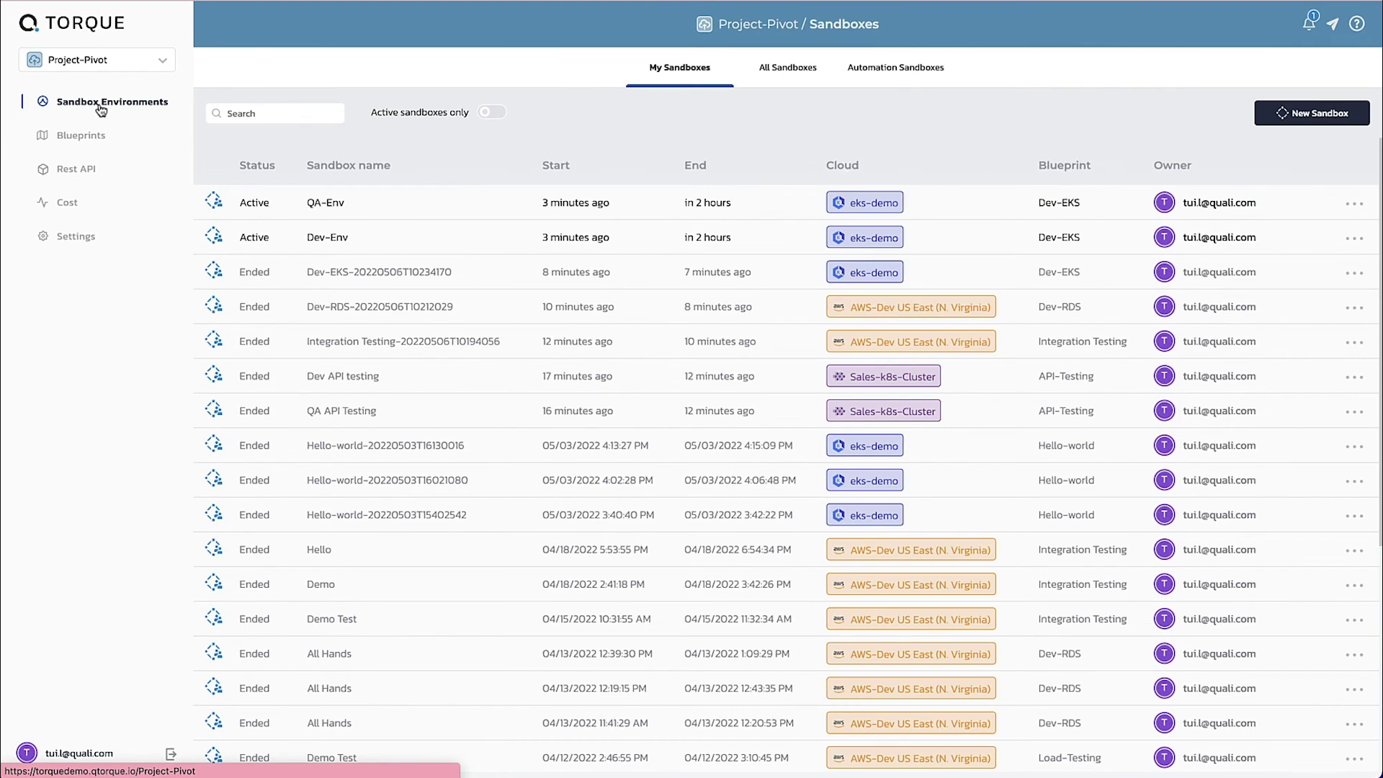